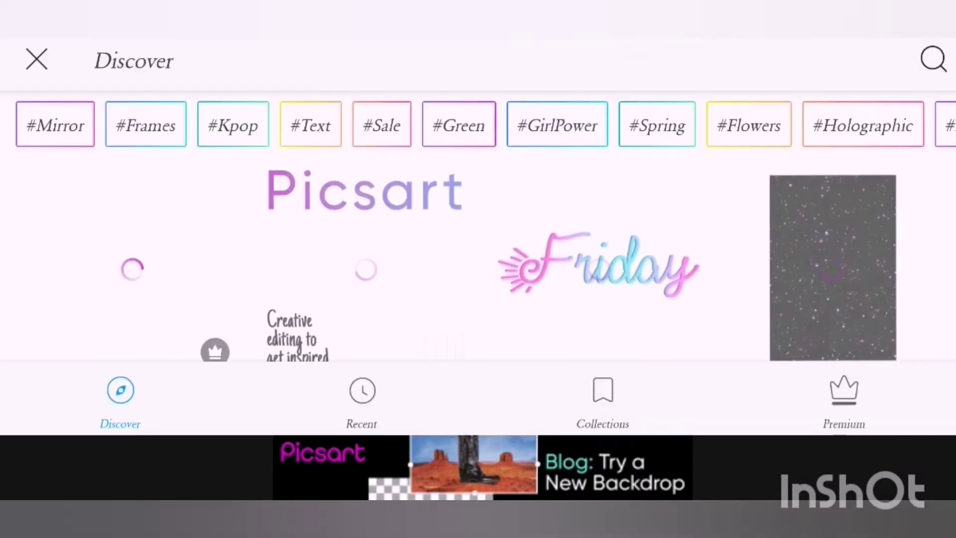
# Step: Search the sticker library for "bathtub" and add the white clawfoot tub
pyautogui.click(938, 64)
pyautogui.write('b')
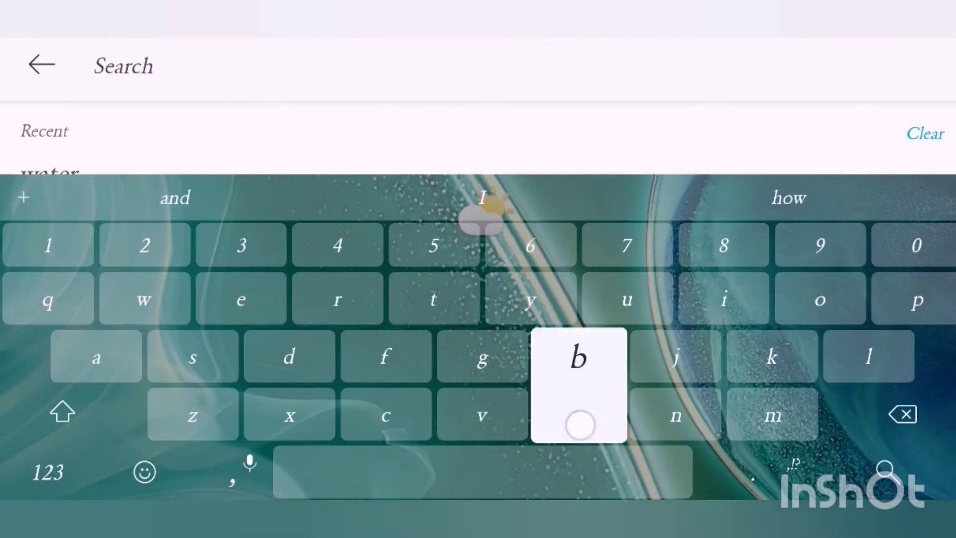
pyautogui.write('athtub')
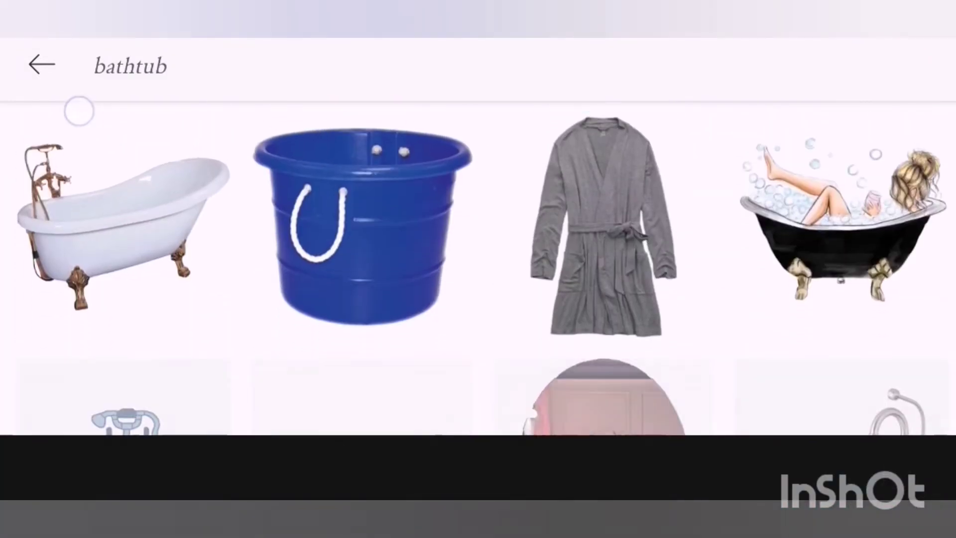
pyautogui.scroll(-5, 146, 384)
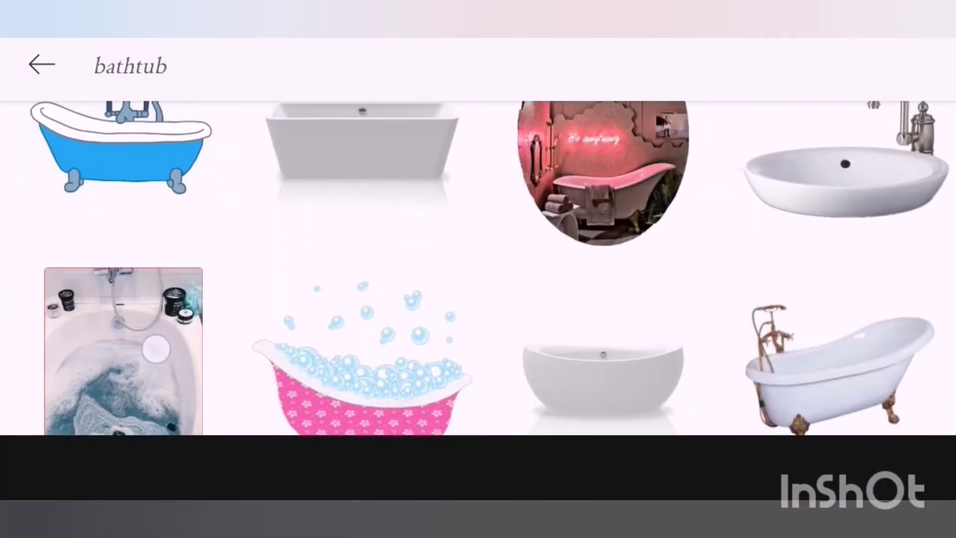
pyautogui.scroll(-5, 478, 269)
pyautogui.scroll(-5, 125, 310)
pyautogui.scroll(-3, 126, 310)
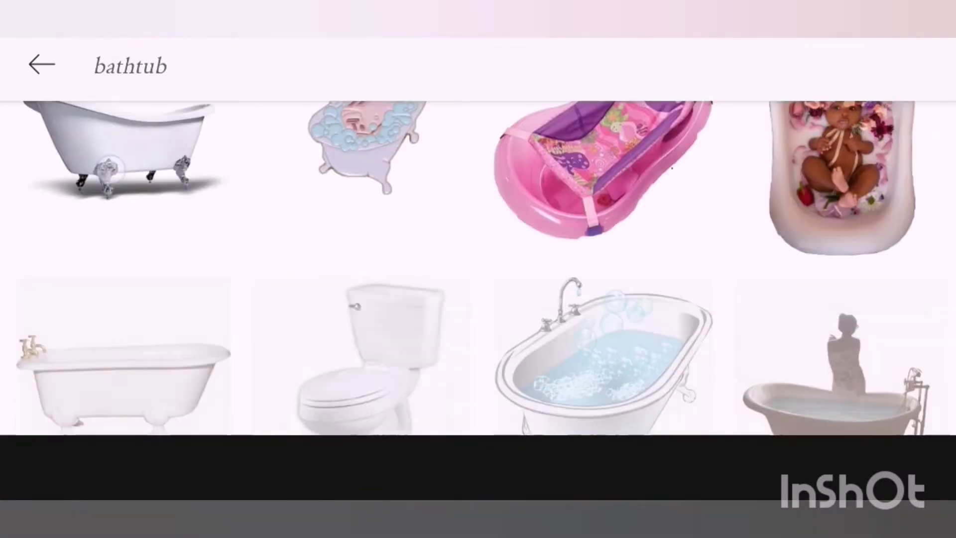
pyautogui.scroll(-2, 125, 191)
pyautogui.scroll(-3, 124, 190)
pyautogui.scroll(-5, 155, 321)
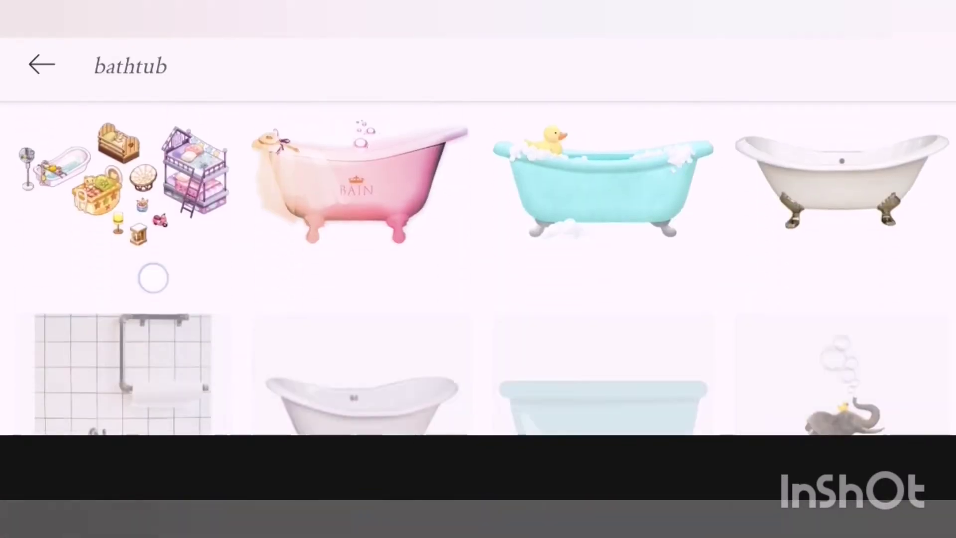
pyautogui.scroll(-3, 123, 158)
pyautogui.scroll(-3, 155, 261)
pyautogui.scroll(-3, 142, 192)
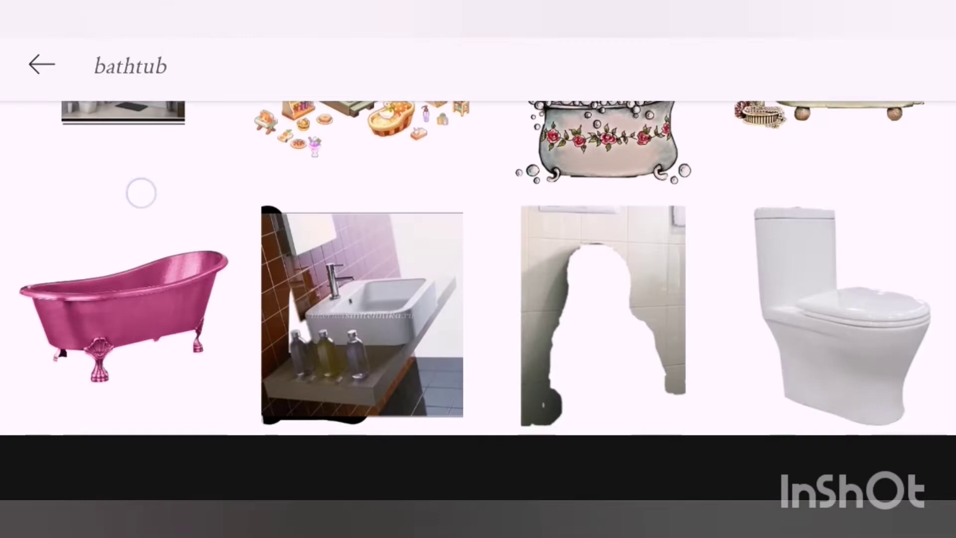
pyautogui.scroll(-2, 152, 316)
pyautogui.scroll(-2, 144, 195)
pyautogui.scroll(-2, 144, 194)
pyautogui.scroll(-3, 172, 316)
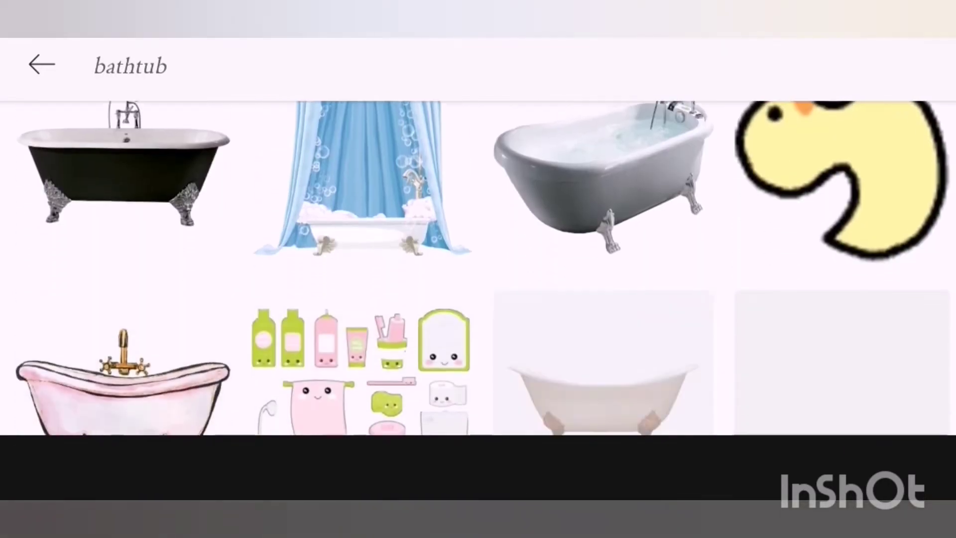
pyautogui.scroll(1, 171, 353)
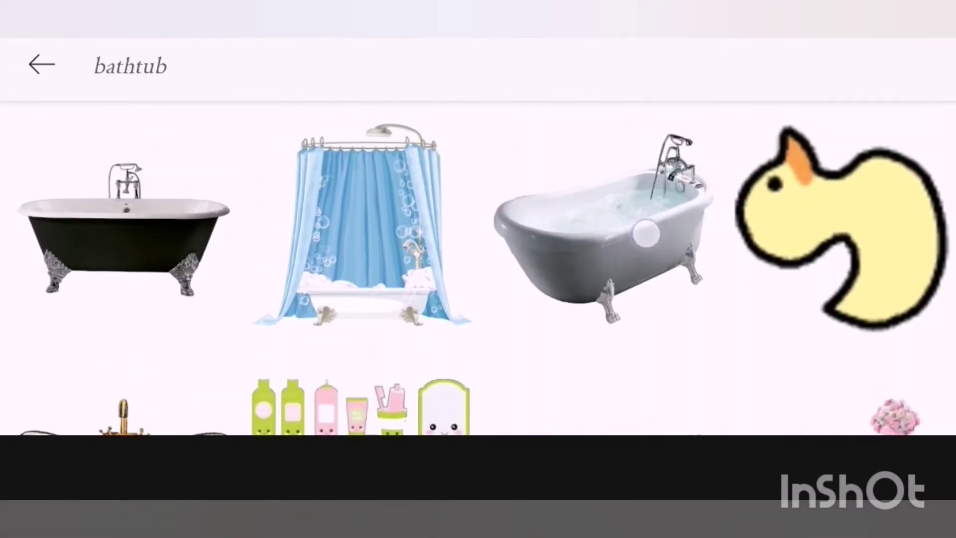
pyautogui.click(602, 232)
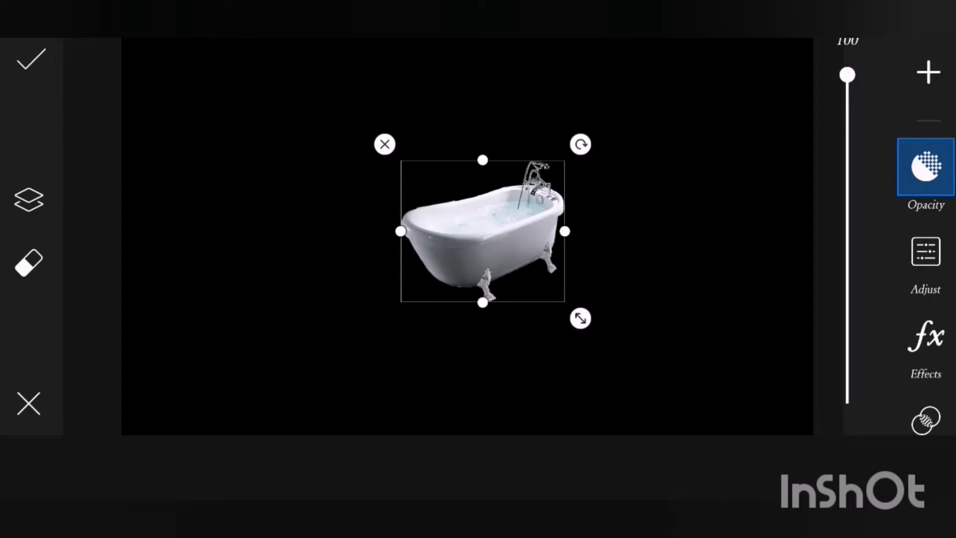
# Step: Enlarge the bathtub, centre it on the canvas and apply it
pyautogui.moveTo(564, 284); pyautogui.dragTo(602, 411)
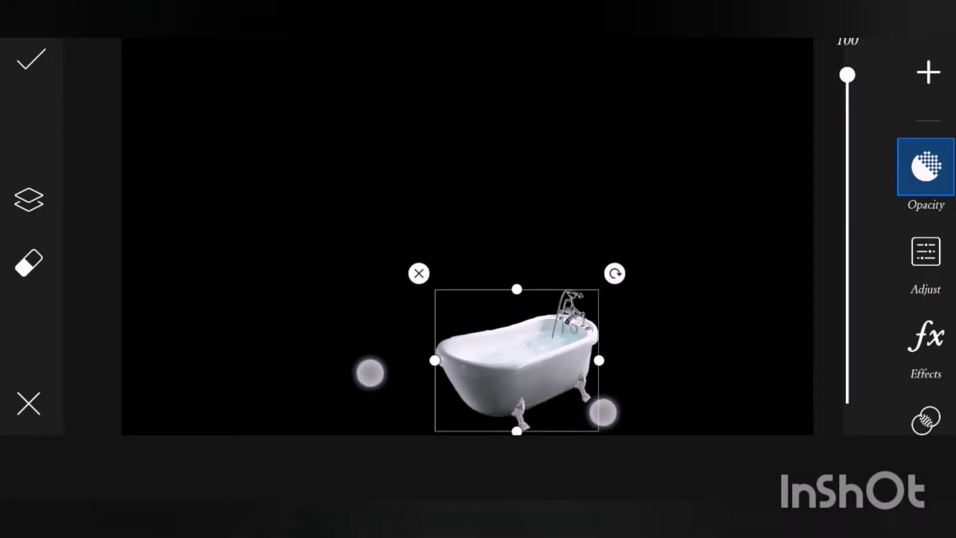
pyautogui.moveTo(620, 341); pyautogui.dragTo(639, 315)
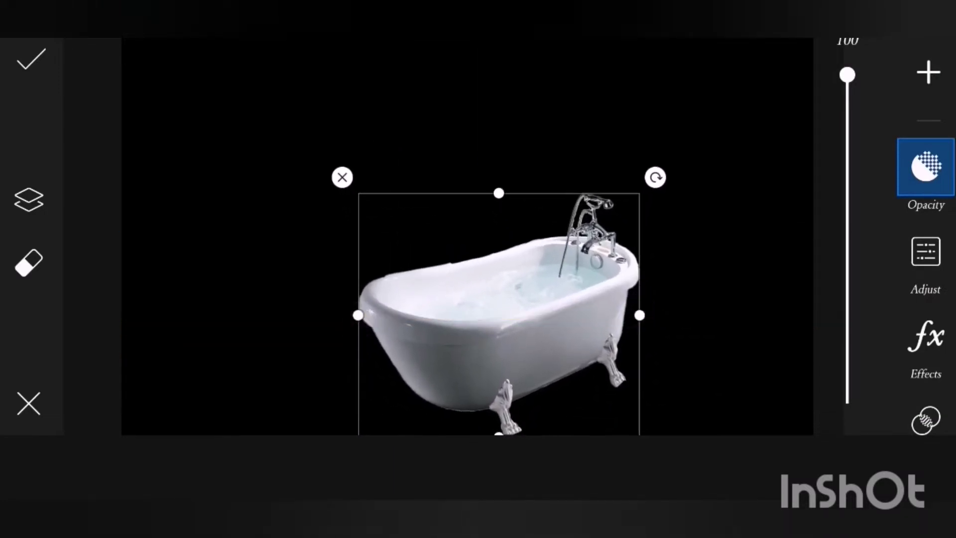
pyautogui.moveTo(363, 337); pyautogui.dragTo(337, 321)
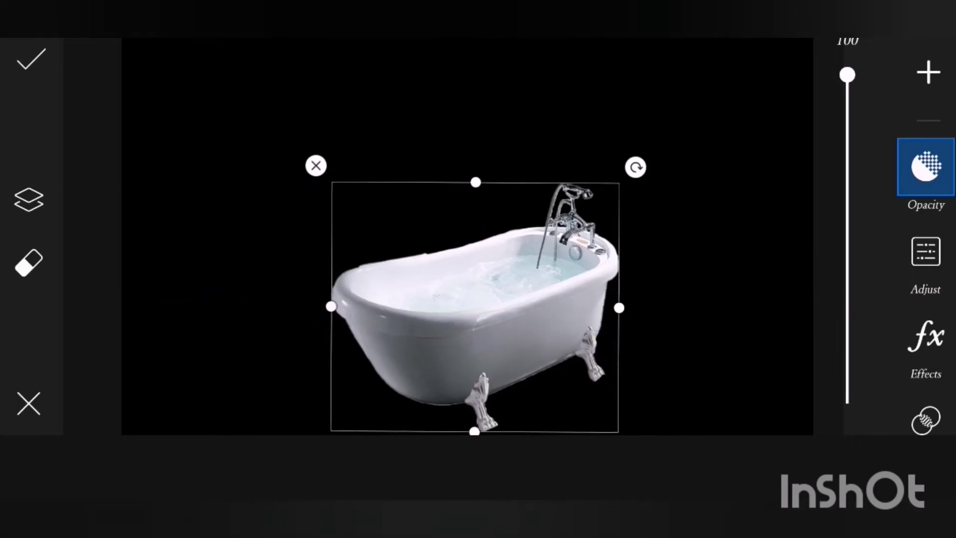
pyautogui.click(733, 262)
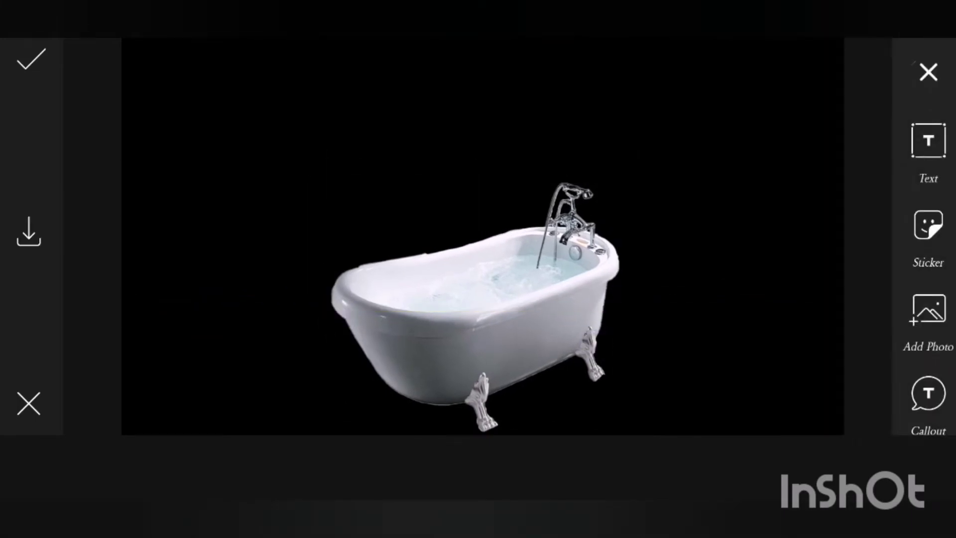
pyautogui.click(19, 66)
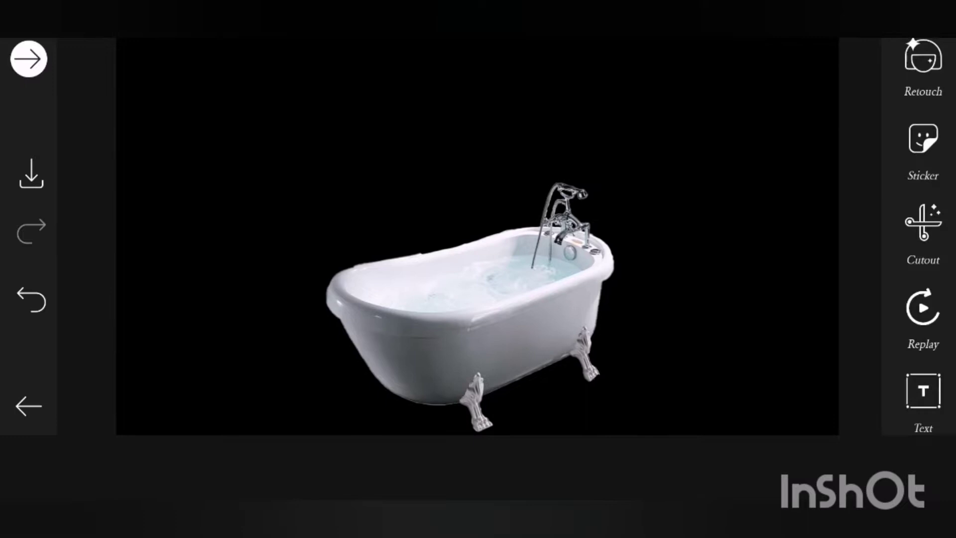
# Step: Search the sticker library for "mermaid" stickers
pyautogui.click(943, 143)
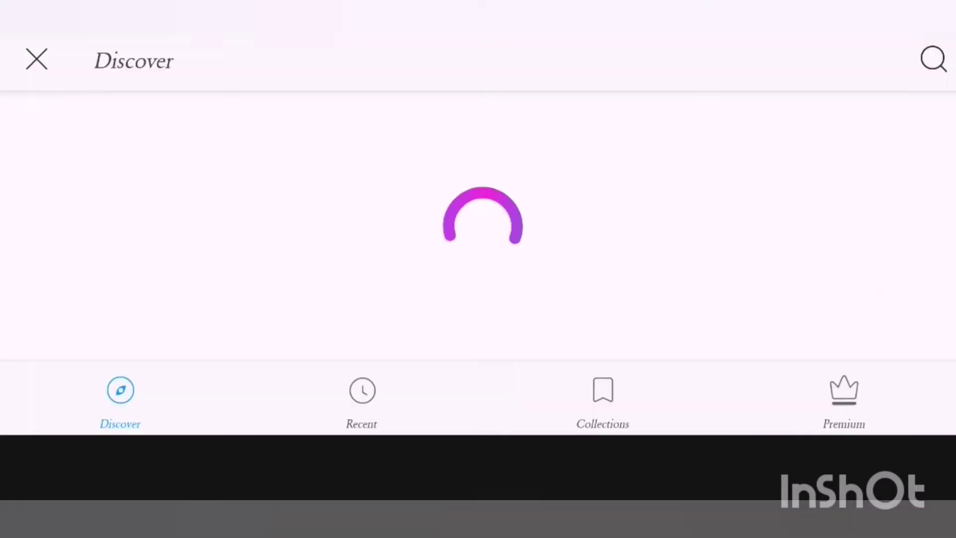
pyautogui.click(937, 71)
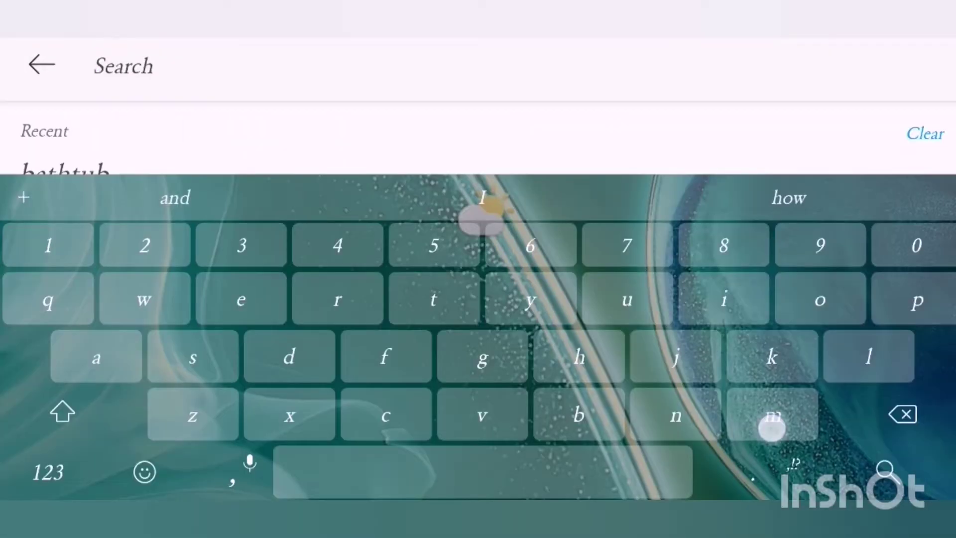
pyautogui.write('mermaid')
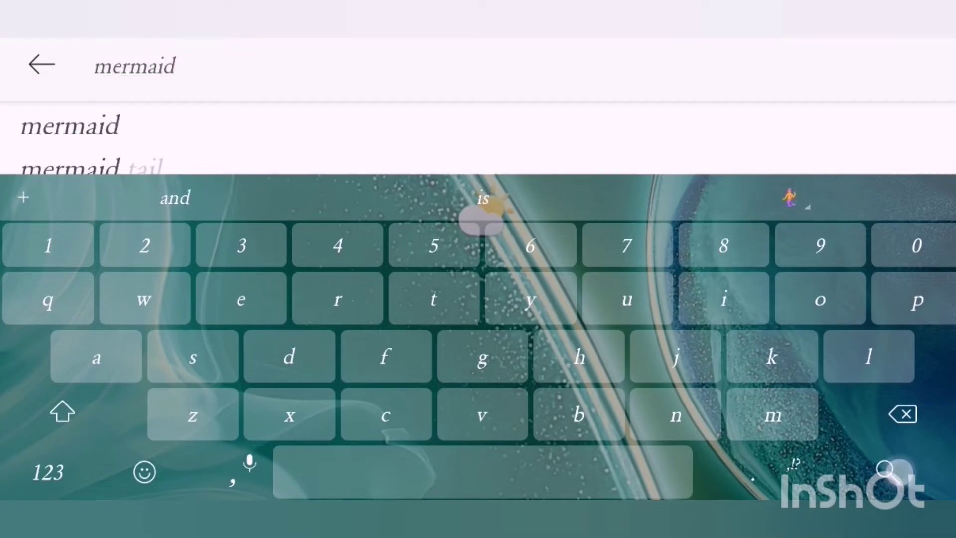
pyautogui.click(893, 471)
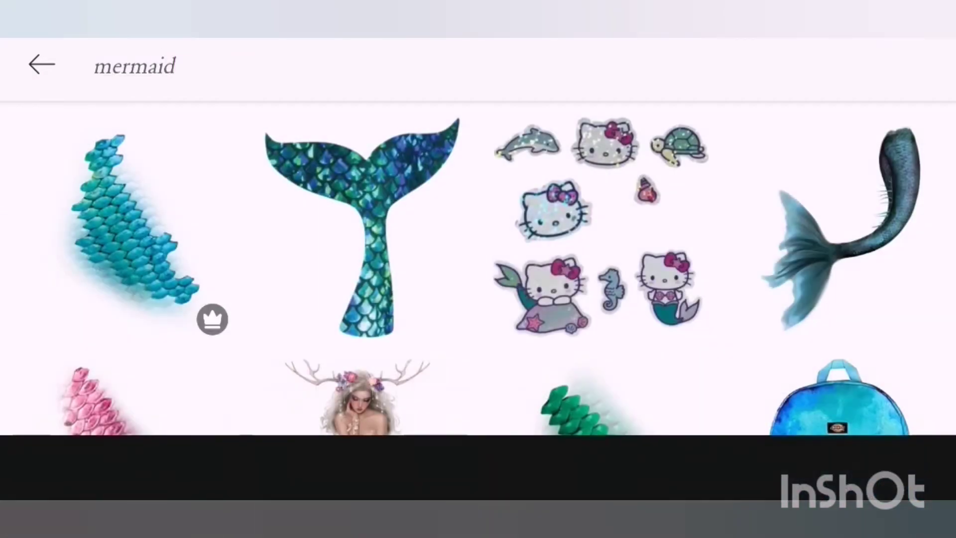
pyautogui.scroll(-3, 118, 267)
pyautogui.scroll(-5, 127, 277)
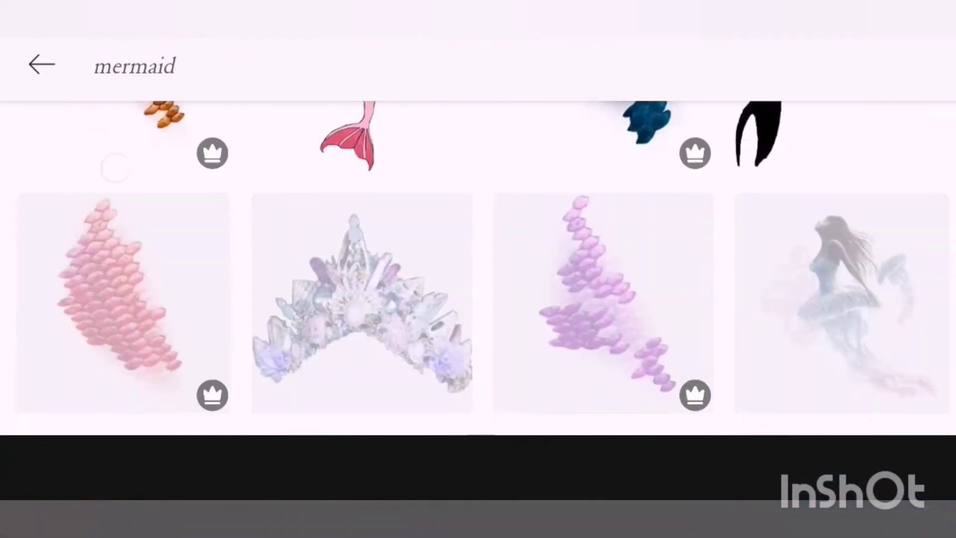
pyautogui.scroll(-5, 154, 274)
pyautogui.scroll(1, 171, 271)
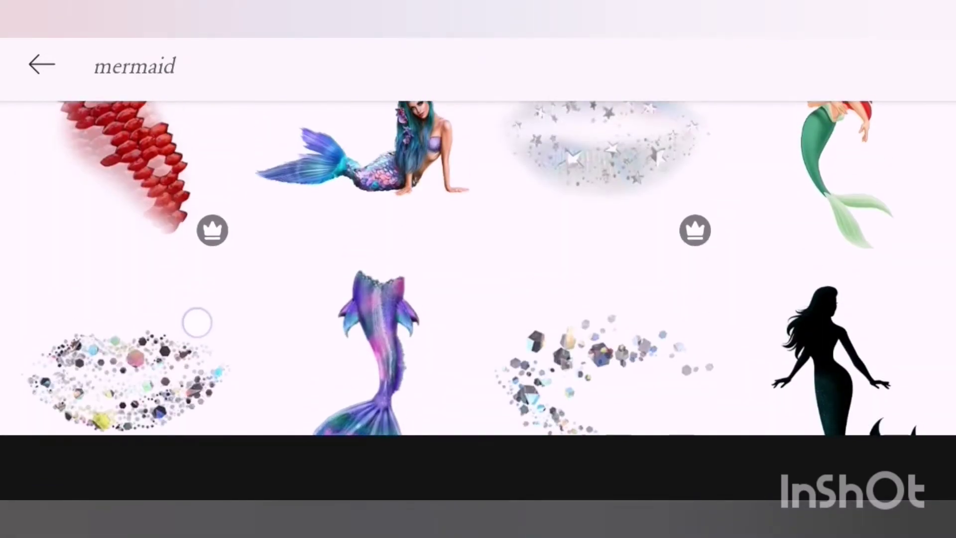
pyautogui.scroll(-5, 196, 320)
pyautogui.scroll(-5, 478, 269)
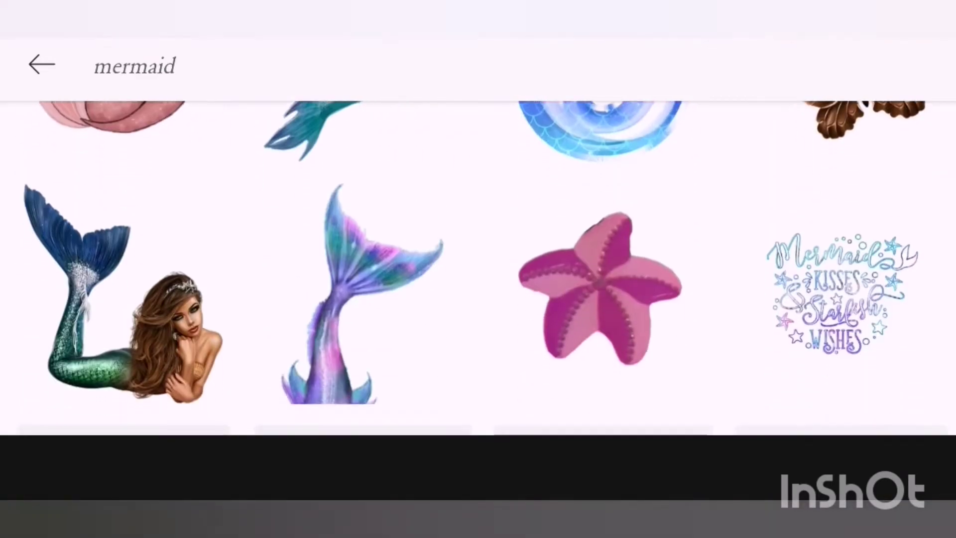
pyautogui.scroll(-5, 478, 269)
pyautogui.scroll(5, 820, 401)
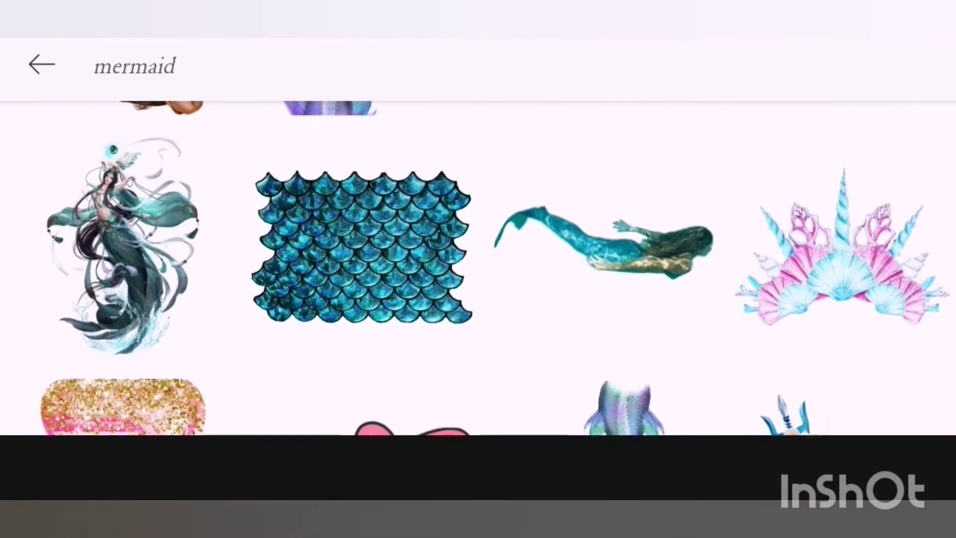
pyautogui.scroll(5, 820, 299)
pyautogui.scroll(2, 807, 329)
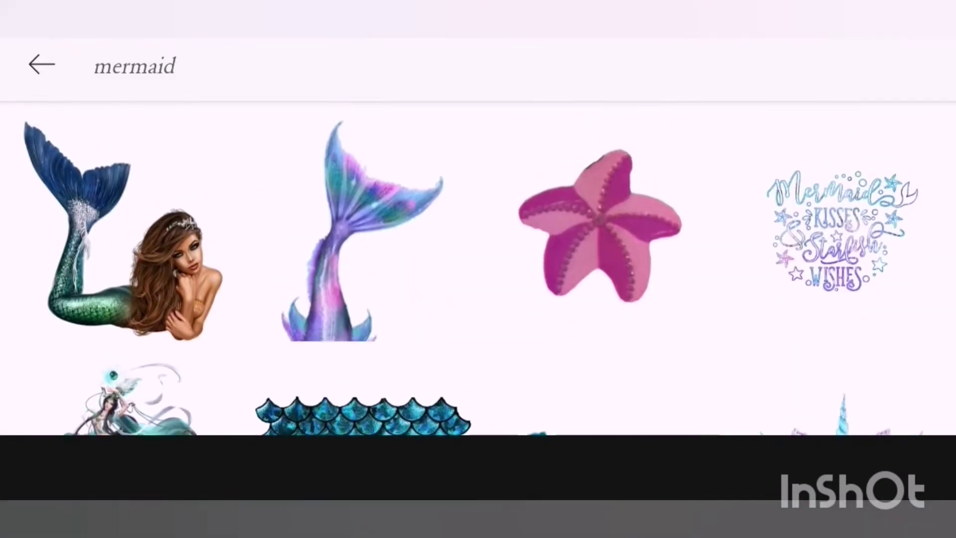
# Step: Add the reclining mermaid, enlarge and tilt it over the tub, and finish its first placement
pyautogui.click(123, 231)
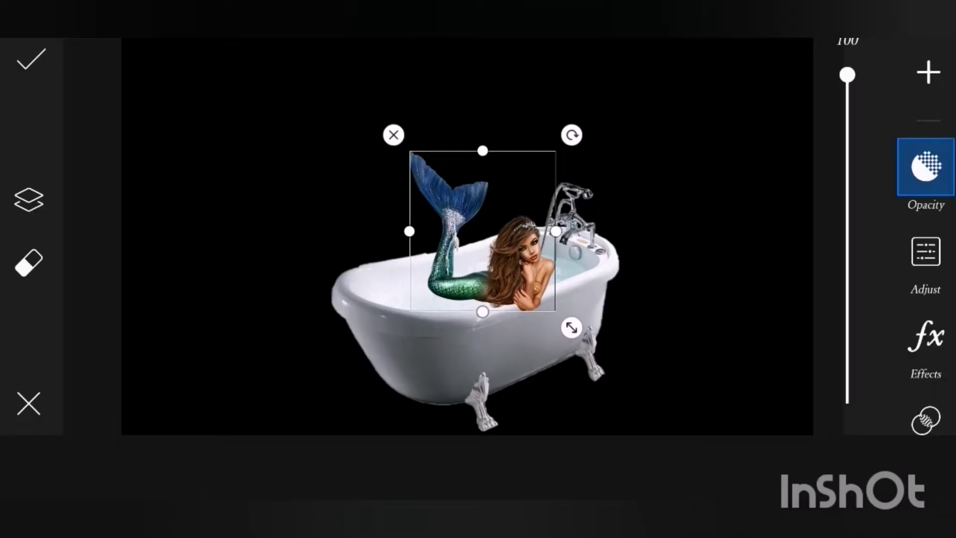
pyautogui.moveTo(571, 328); pyautogui.dragTo(580, 310)
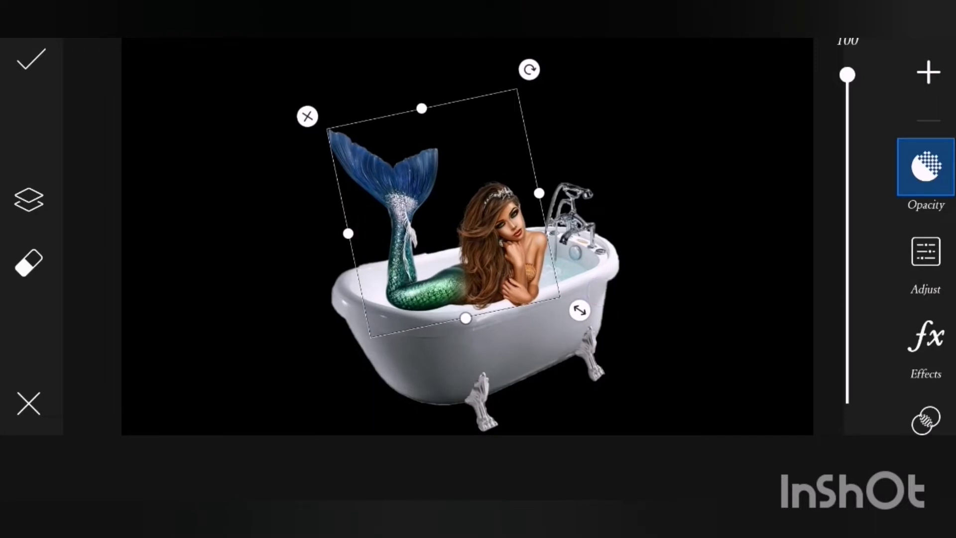
pyautogui.moveTo(355, 254)
pyautogui.mouseDown()
pyautogui.moveTo(374, 257)
pyautogui.moveTo(364, 273)
pyautogui.mouseUp()
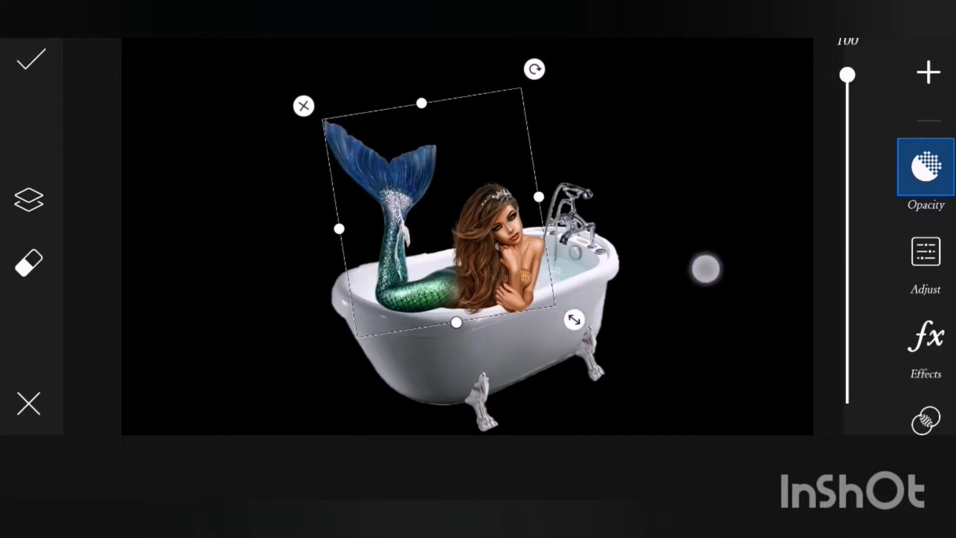
pyautogui.click(706, 269)
pyautogui.scroll(5, 463, 337)
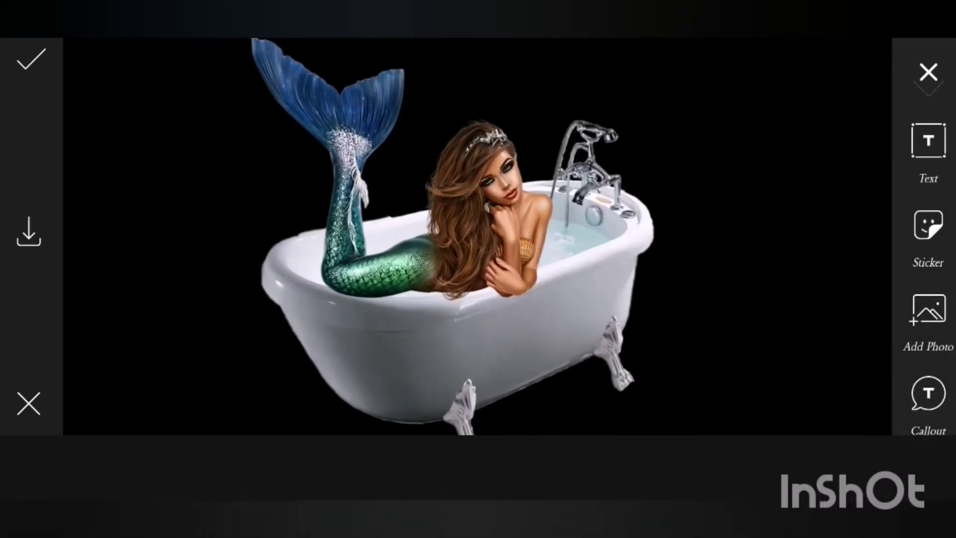
pyautogui.scroll(-3, 463, 299)
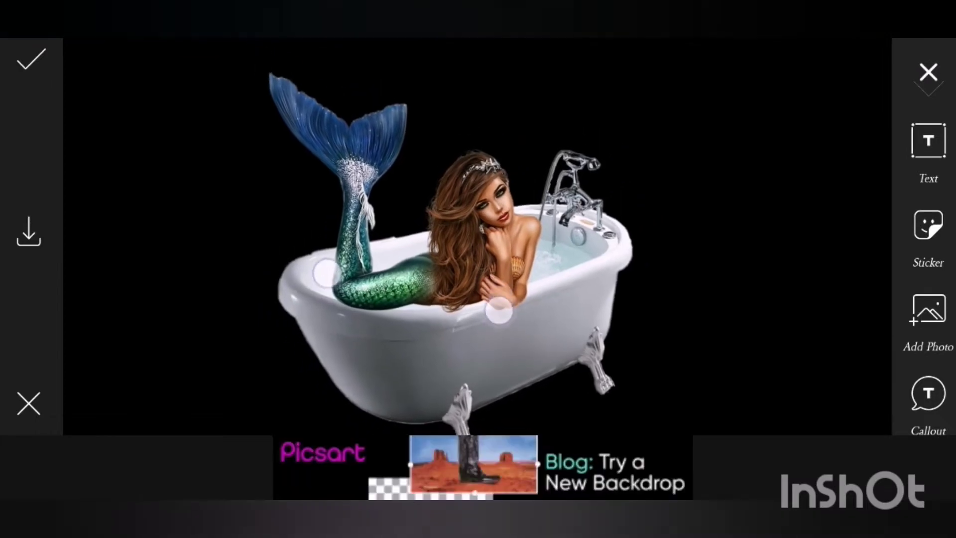
# Step: Reselect the mermaid and nudge it right and lower so she lies inside the bathtub
pyautogui.click(503, 315)
pyautogui.moveTo(299, 213)
pyautogui.mouseDown()
pyautogui.moveTo(337, 243)
pyautogui.moveTo(282, 258)
pyautogui.moveTo(332, 287)
pyautogui.moveTo(310, 284)
pyautogui.mouseUp()
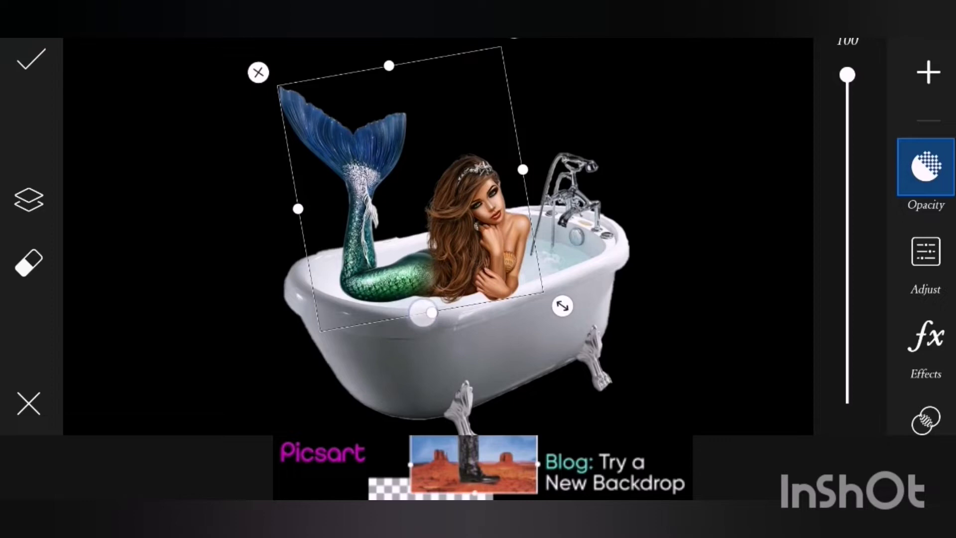
pyautogui.moveTo(423, 314); pyautogui.dragTo(447, 327)
pyautogui.moveTo(420, 271); pyautogui.dragTo(422, 281)
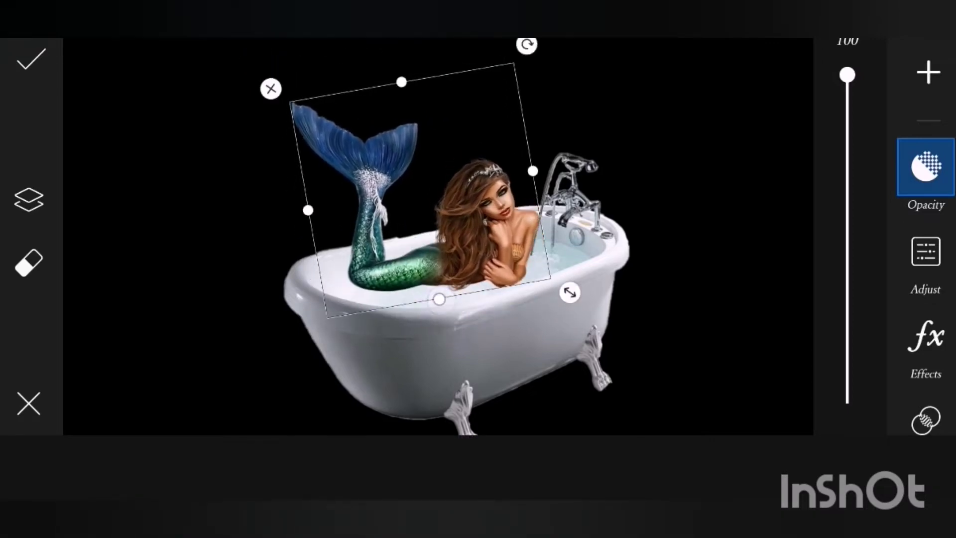
pyautogui.moveTo(419, 194)
pyautogui.mouseDown()
pyautogui.moveTo(422, 254)
pyautogui.moveTo(411, 120)
pyautogui.mouseUp()
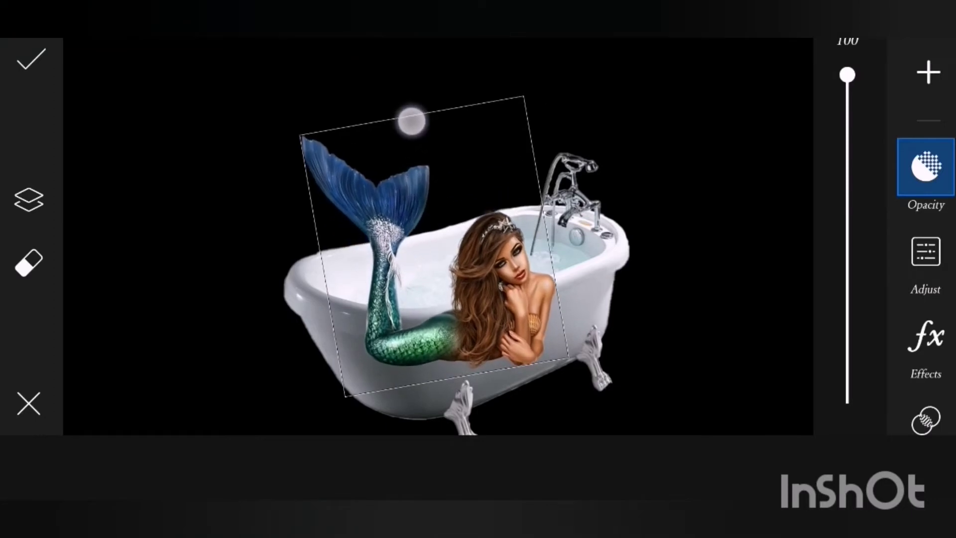
pyautogui.moveTo(475, 326)
pyautogui.mouseDown()
pyautogui.moveTo(463, 251)
pyautogui.moveTo(459, 267)
pyautogui.mouseUp()
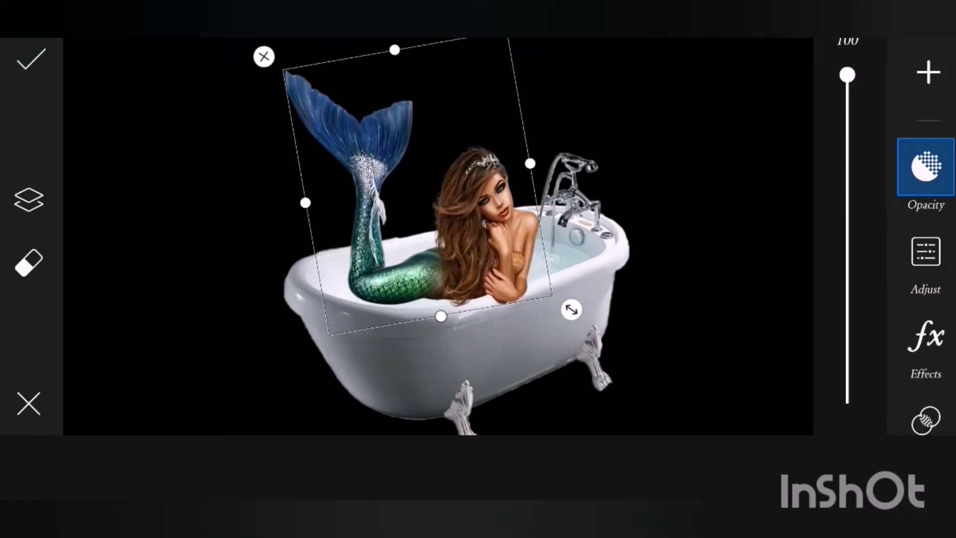
pyautogui.moveTo(312, 221)
pyautogui.mouseDown()
pyautogui.moveTo(304, 234)
pyautogui.moveTo(346, 226)
pyautogui.moveTo(306, 220)
pyautogui.mouseUp()
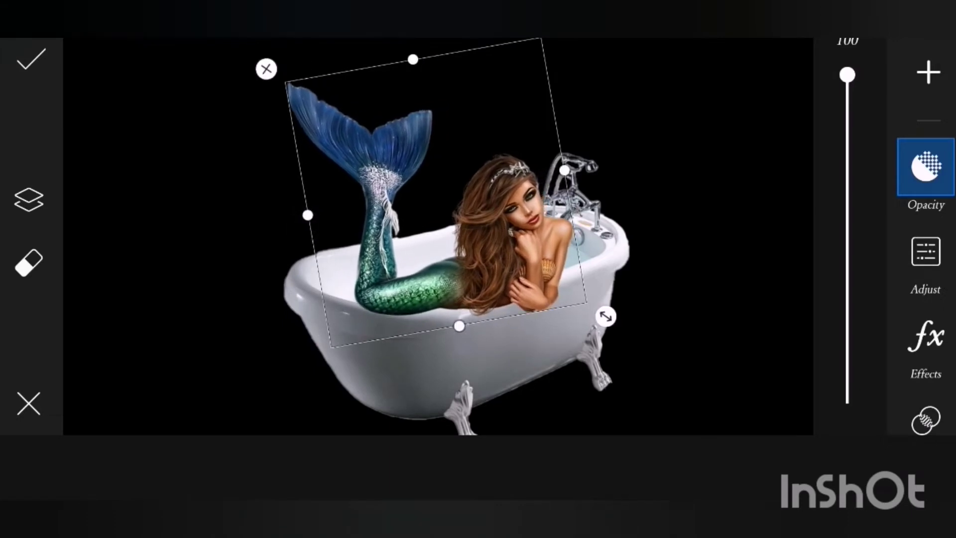
pyautogui.moveTo(459, 280); pyautogui.dragTo(437, 282)
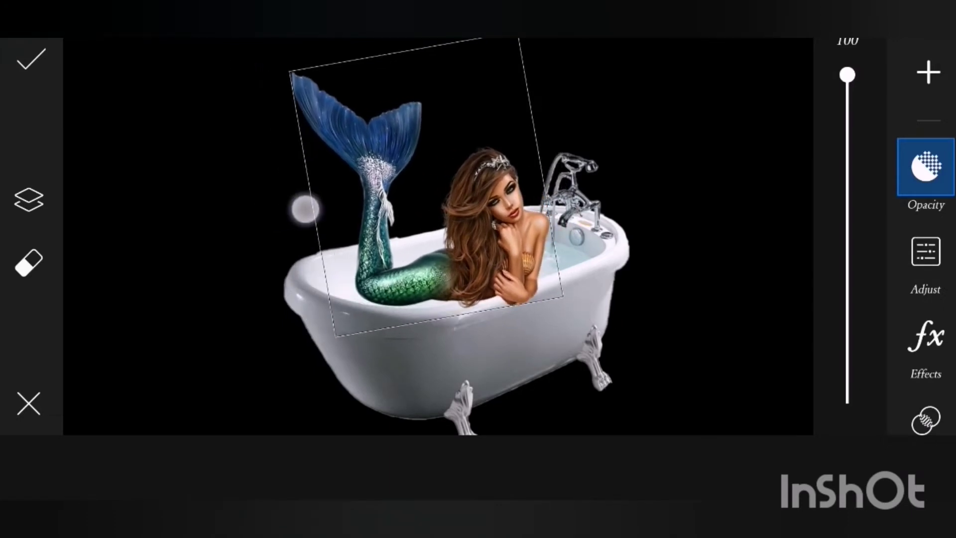
pyautogui.moveTo(306, 207); pyautogui.dragTo(297, 212)
pyautogui.moveTo(486, 291); pyautogui.dragTo(483, 285)
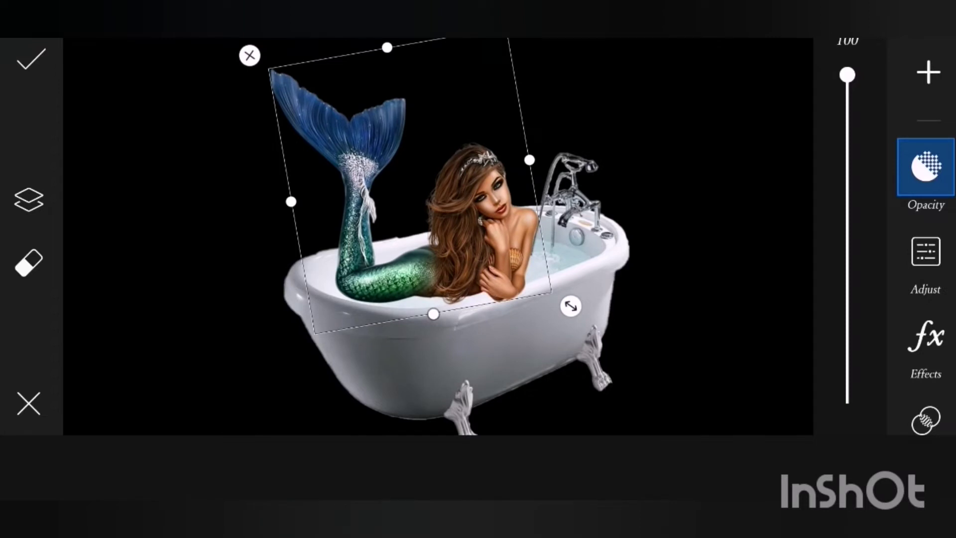
# Step: Apply the mermaid, then search stickers for "shells" and browse the results
pyautogui.click(720, 277)
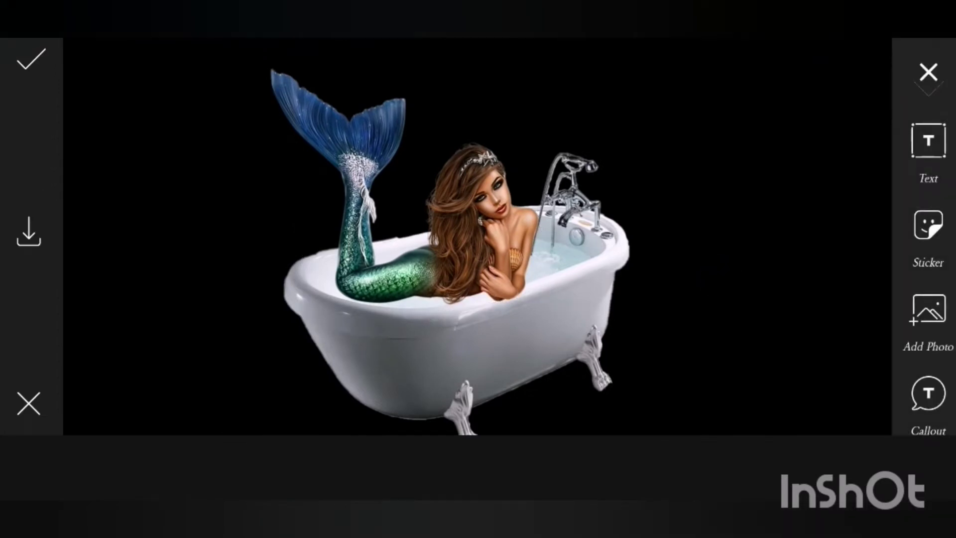
pyautogui.click(15, 65)
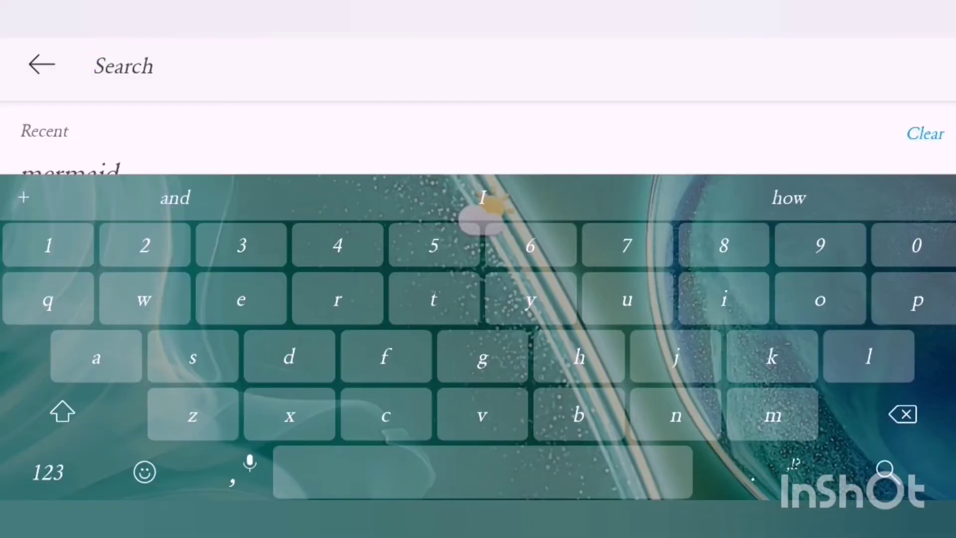
pyautogui.write('shells')
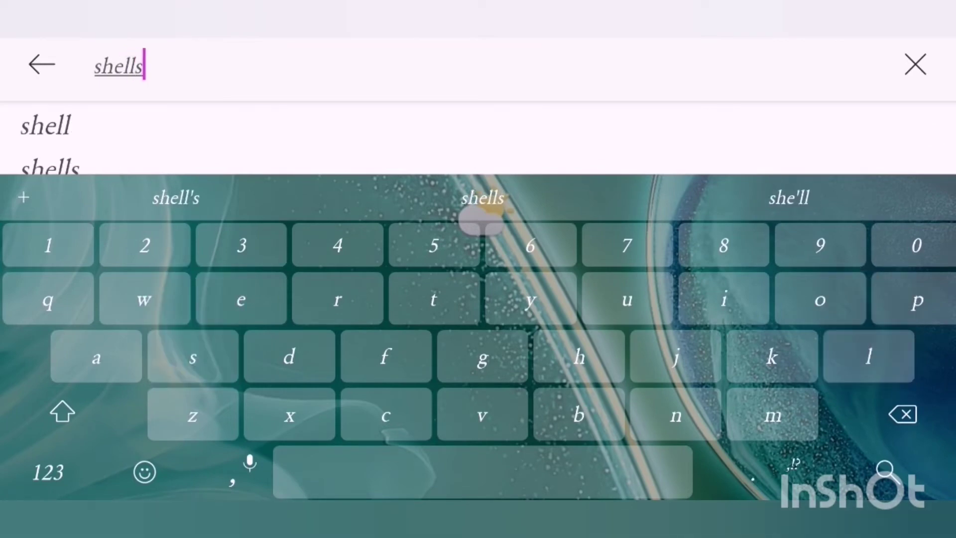
pyautogui.press('Return')
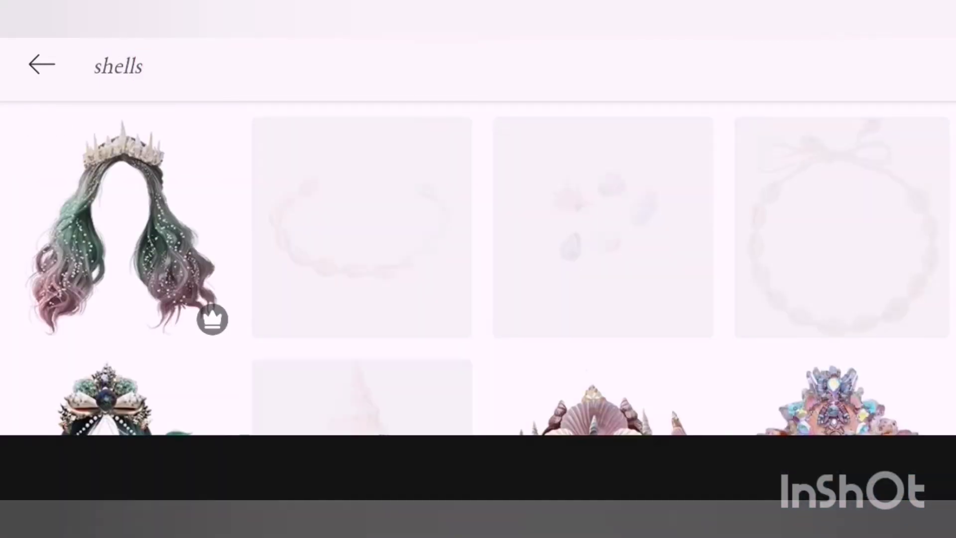
pyautogui.moveTo(96, 336); pyautogui.dragTo(96, 204)
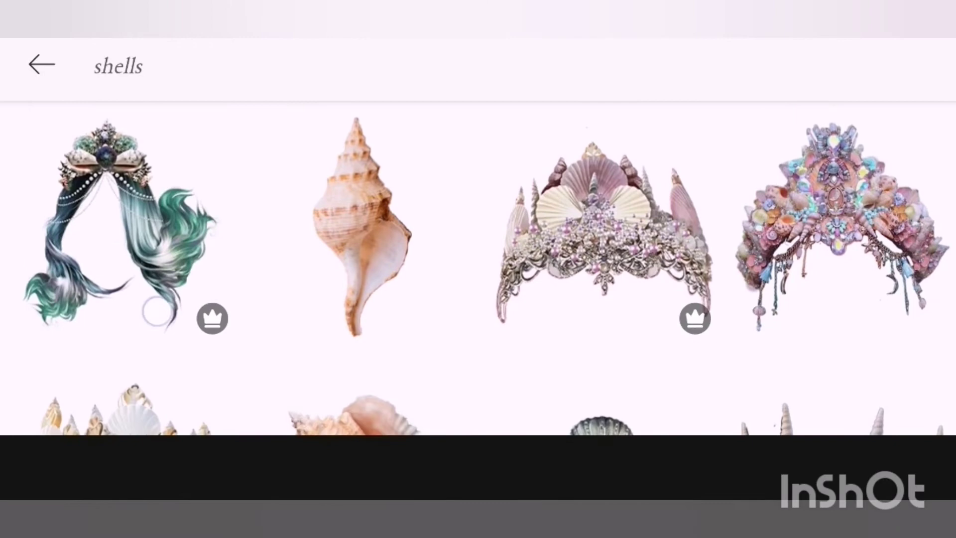
pyautogui.moveTo(150, 309); pyautogui.dragTo(133, 122)
pyautogui.moveTo(49, 433); pyautogui.dragTo(50, 180)
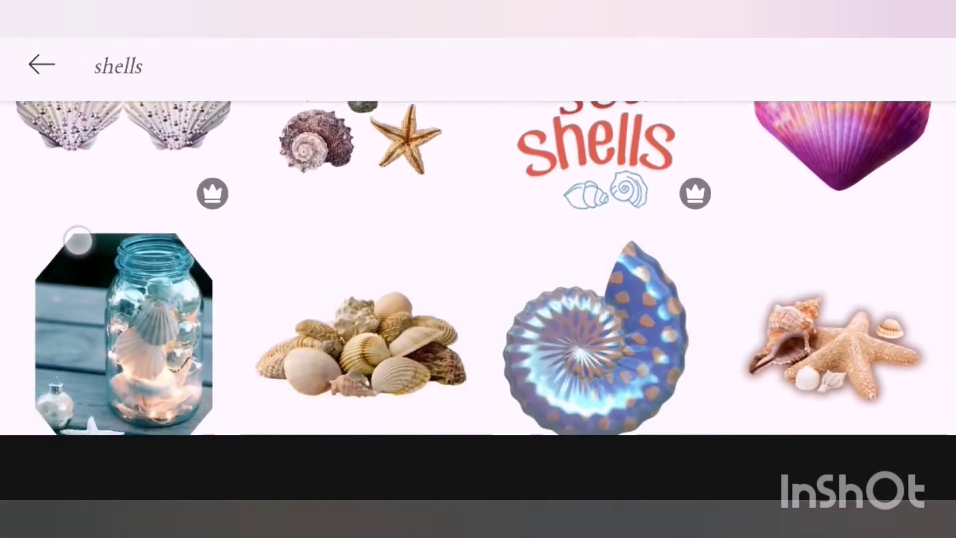
pyautogui.moveTo(77, 239); pyautogui.dragTo(69, 60)
pyautogui.moveTo(78, 288)
pyautogui.mouseDown()
pyautogui.moveTo(85, 231)
pyautogui.moveTo(110, 289)
pyautogui.moveTo(56, 123)
pyautogui.mouseUp()
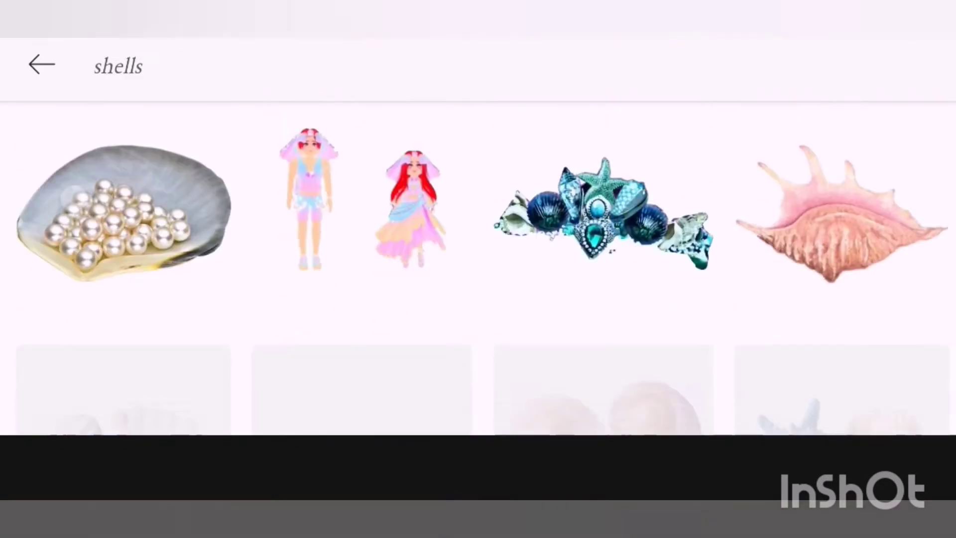
pyautogui.moveTo(85, 351); pyautogui.dragTo(86, 216)
pyautogui.moveTo(85, 269); pyautogui.dragTo(83, 67)
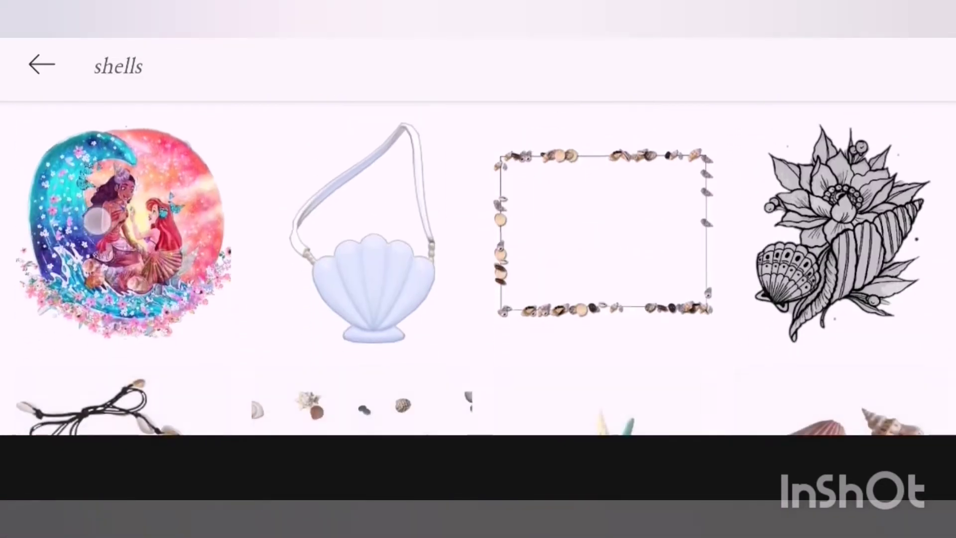
pyautogui.moveTo(67, 236); pyautogui.dragTo(66, 68)
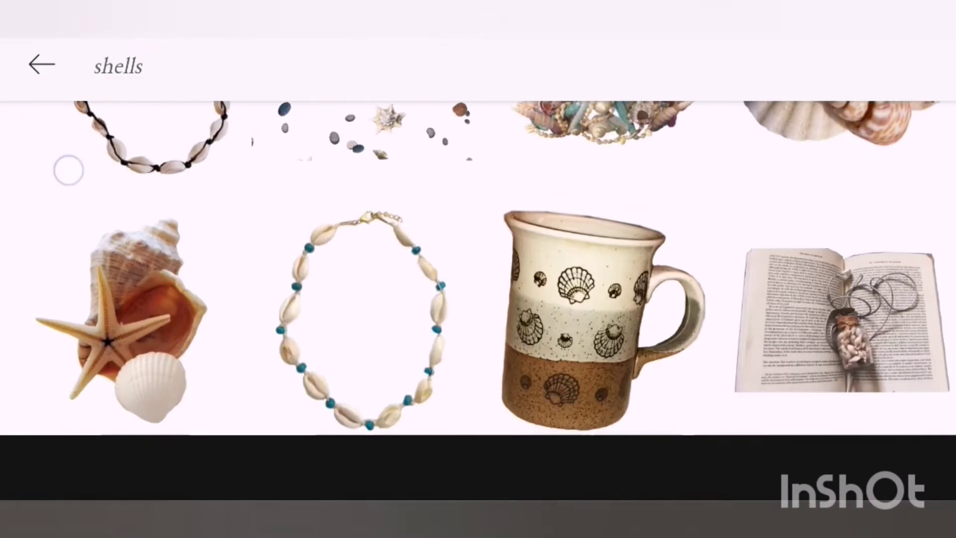
pyautogui.moveTo(68, 170); pyautogui.dragTo(83, 67)
pyautogui.moveTo(94, 237); pyautogui.dragTo(43, 130)
pyautogui.moveTo(84, 299); pyautogui.dragTo(83, 67)
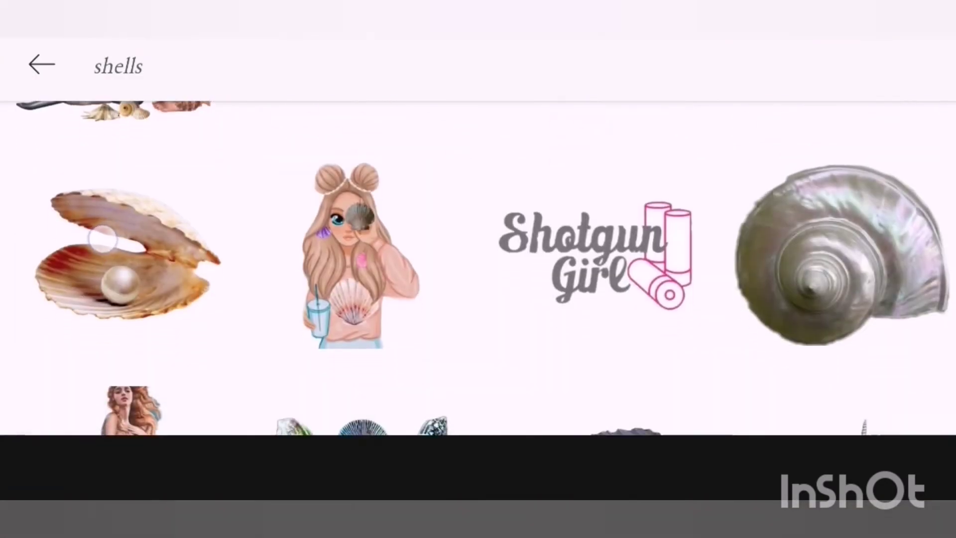
pyautogui.moveTo(63, 301)
pyautogui.mouseDown()
pyautogui.moveTo(85, 260)
pyautogui.moveTo(116, 388)
pyautogui.mouseUp()
pyautogui.moveTo(105, 150)
pyautogui.mouseDown()
pyautogui.moveTo(106, 328)
pyautogui.moveTo(104, 105)
pyautogui.mouseUp()
pyautogui.moveTo(102, 269); pyautogui.dragTo(101, 224)
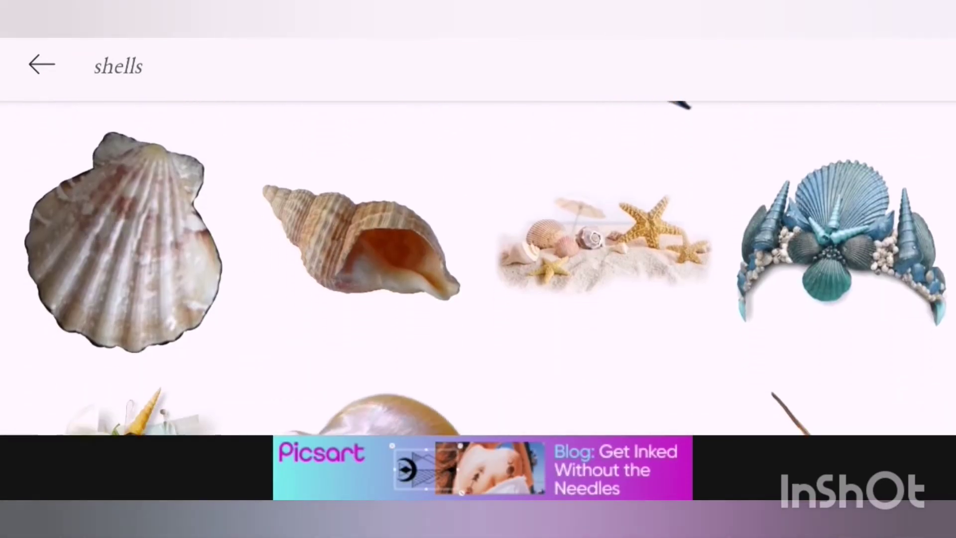
# Step: Add the beach-and-starfish sticker, enlarge it at the canvas's lower left beside the tub and apply it
pyautogui.click(604, 240)
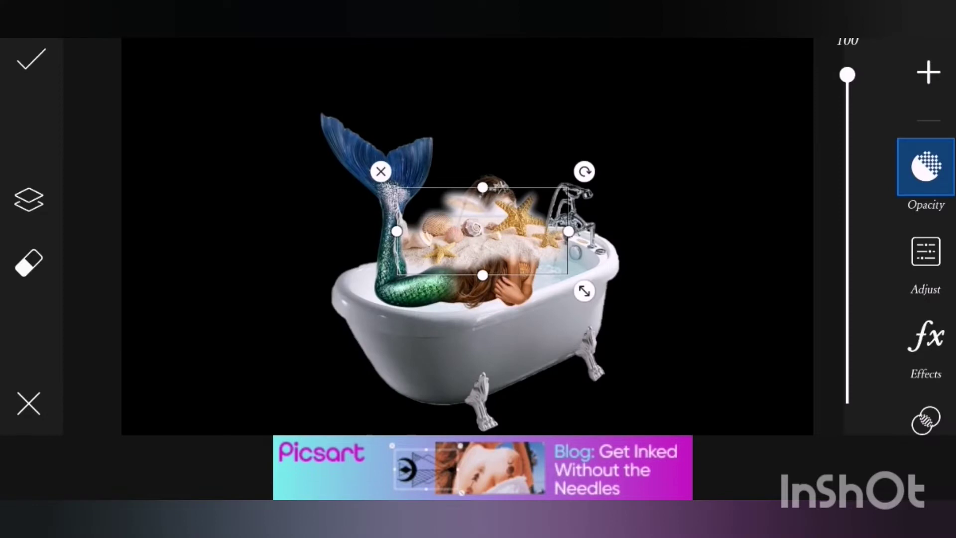
pyautogui.moveTo(509, 260)
pyautogui.mouseDown()
pyautogui.moveTo(347, 346)
pyautogui.moveTo(253, 371)
pyautogui.mouseUp()
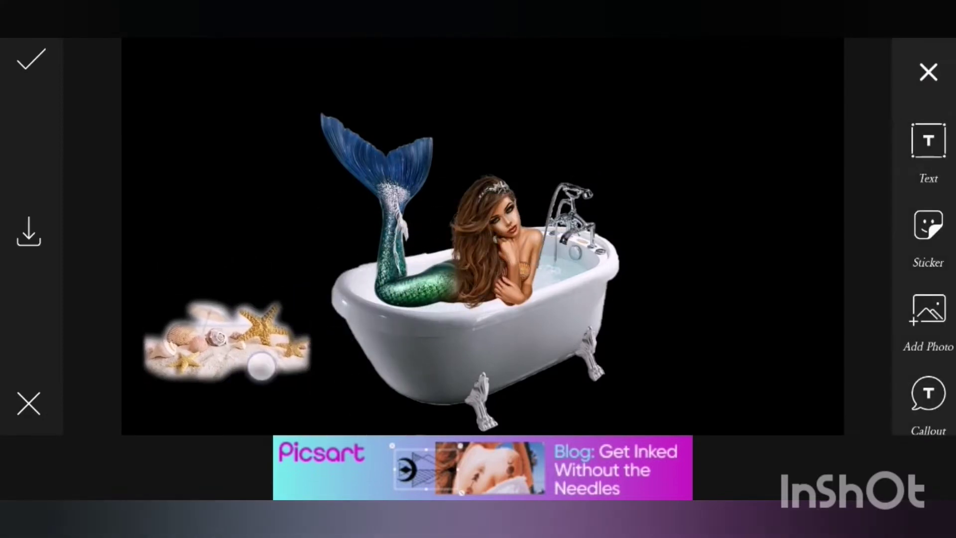
pyautogui.click(262, 366)
pyautogui.click(331, 411)
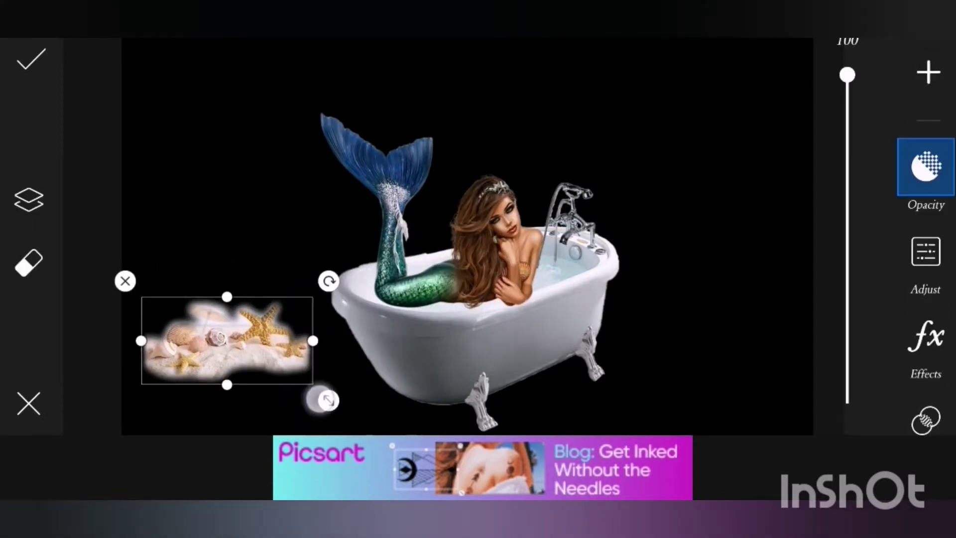
pyautogui.moveTo(326, 400); pyautogui.dragTo(315, 427)
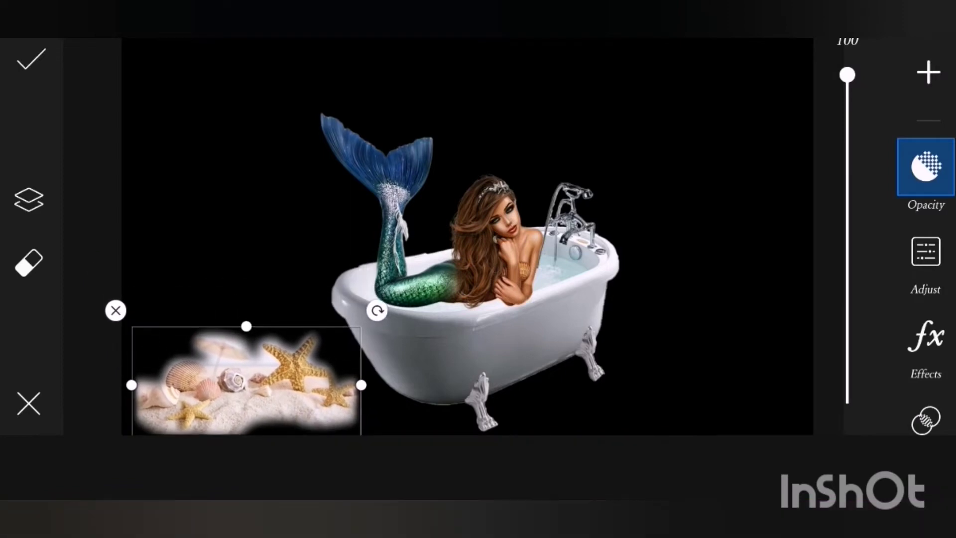
pyautogui.click(29, 70)
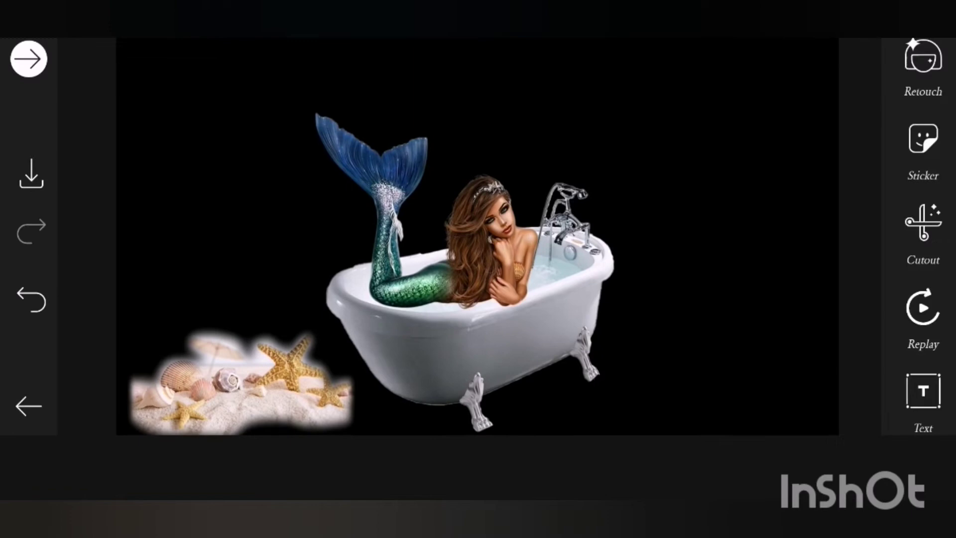
# Step: From the shells results, add the sand sticker with starfish, shells and bottle
pyautogui.click(926, 149)
pyautogui.click(932, 60)
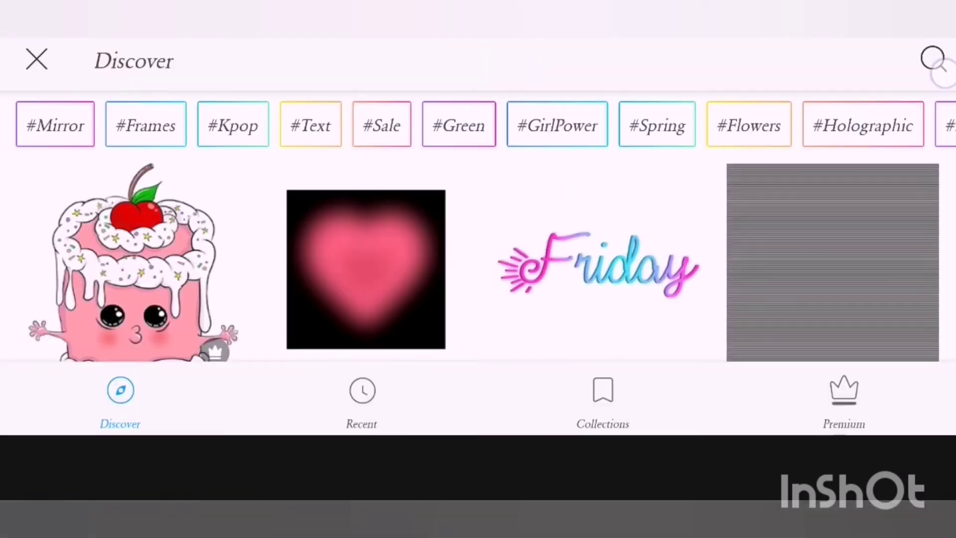
pyautogui.write('shells')
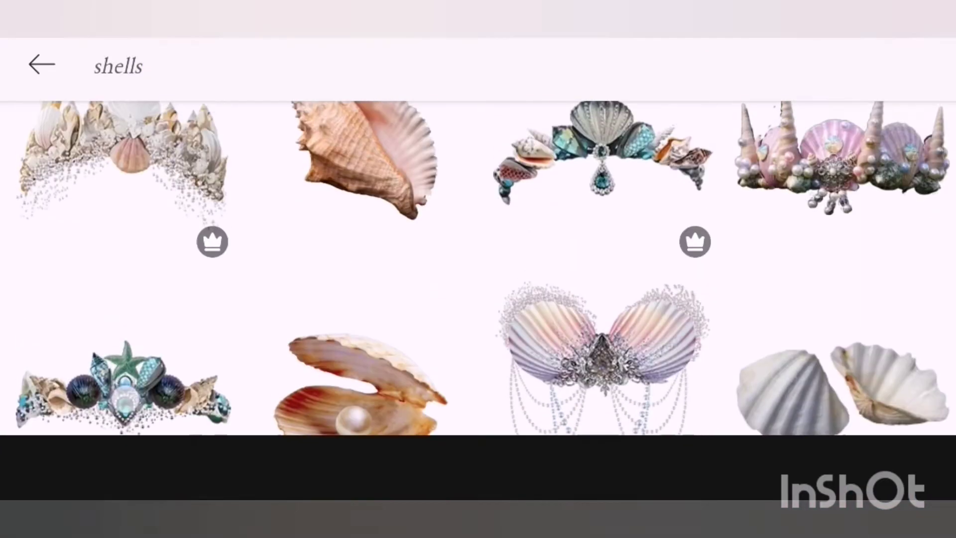
pyautogui.scroll(-5, 102, 239)
pyautogui.scroll(-2, 103, 240)
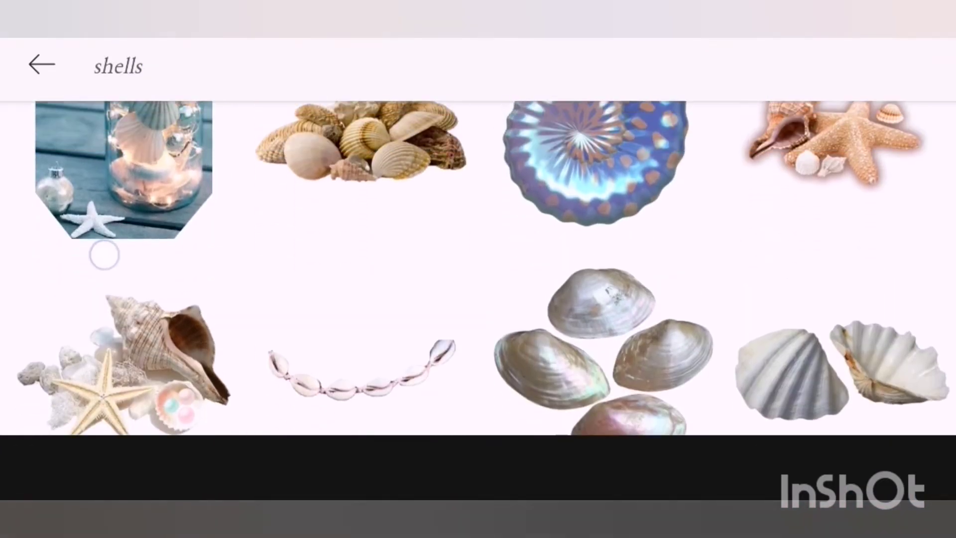
pyautogui.scroll(1, 102, 255)
pyautogui.scroll(-3, 102, 254)
pyautogui.scroll(-5, 102, 280)
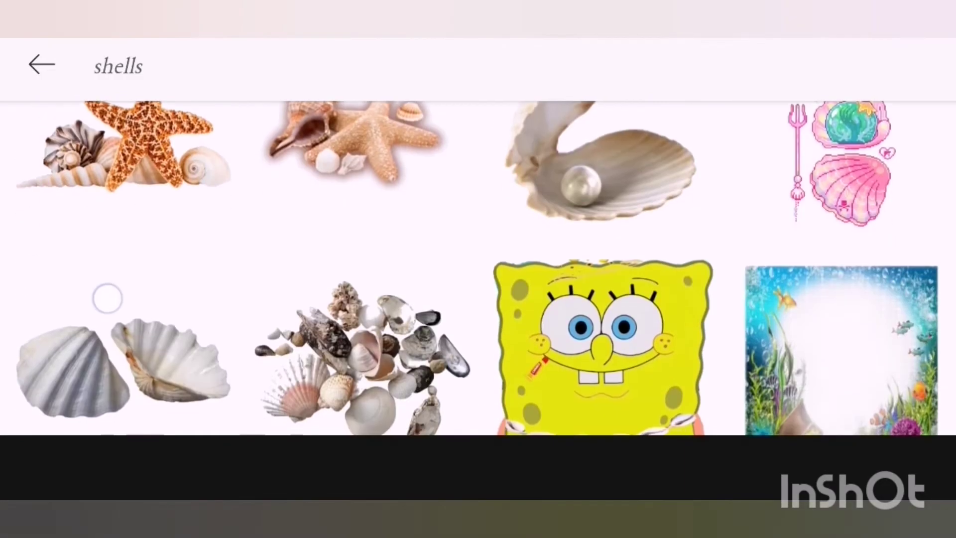
pyautogui.scroll(-5, 107, 294)
pyautogui.scroll(-5, 107, 294)
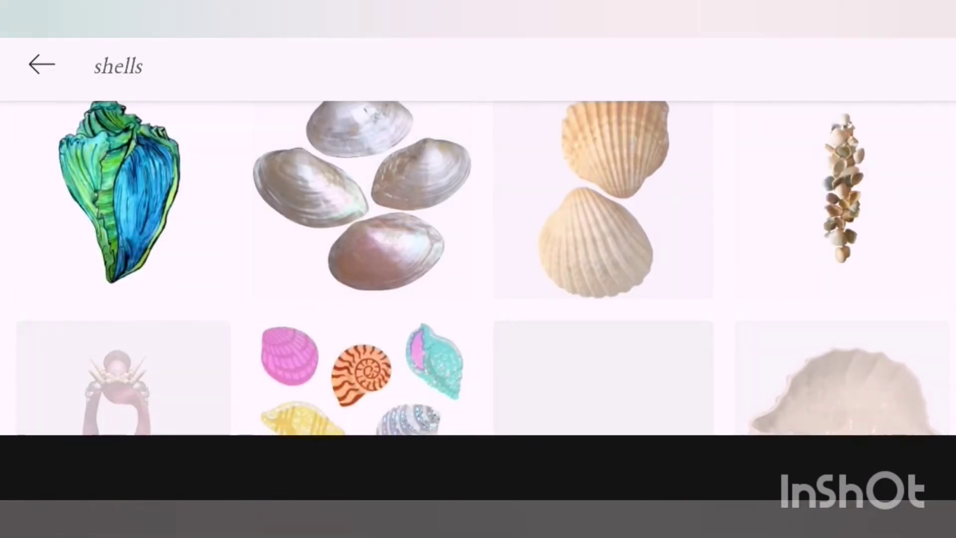
pyautogui.scroll(-3, 478, 269)
pyautogui.scroll(-3, 478, 269)
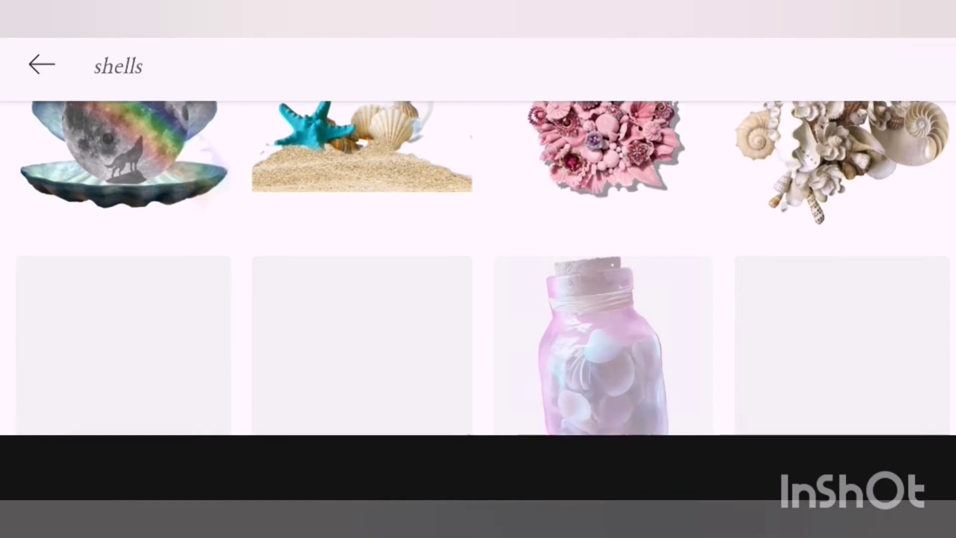
pyautogui.click(300, 223)
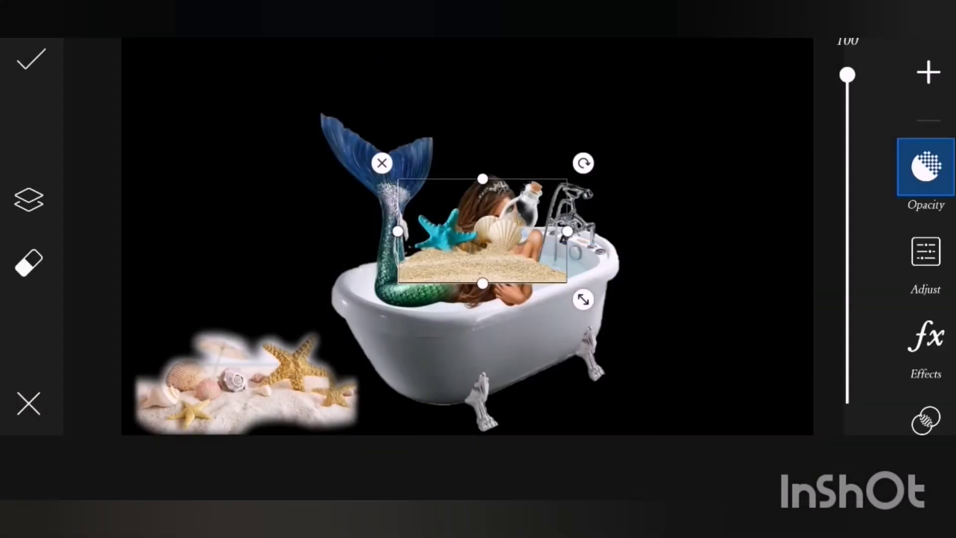
# Step: Move the sand-and-bottle sticker to the lower right, stretch it wider and taller, and finish editing it
pyautogui.moveTo(483, 230); pyautogui.dragTo(677, 379)
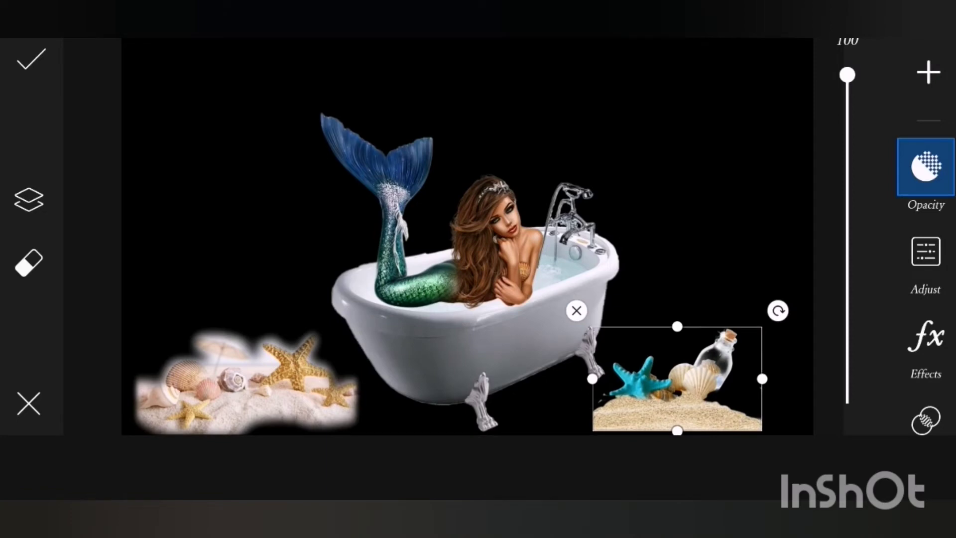
pyautogui.moveTo(762, 379); pyautogui.dragTo(818, 386)
pyautogui.moveTo(705, 327); pyautogui.dragTo(714, 279)
pyautogui.moveTo(716, 402); pyautogui.dragTo(697, 392)
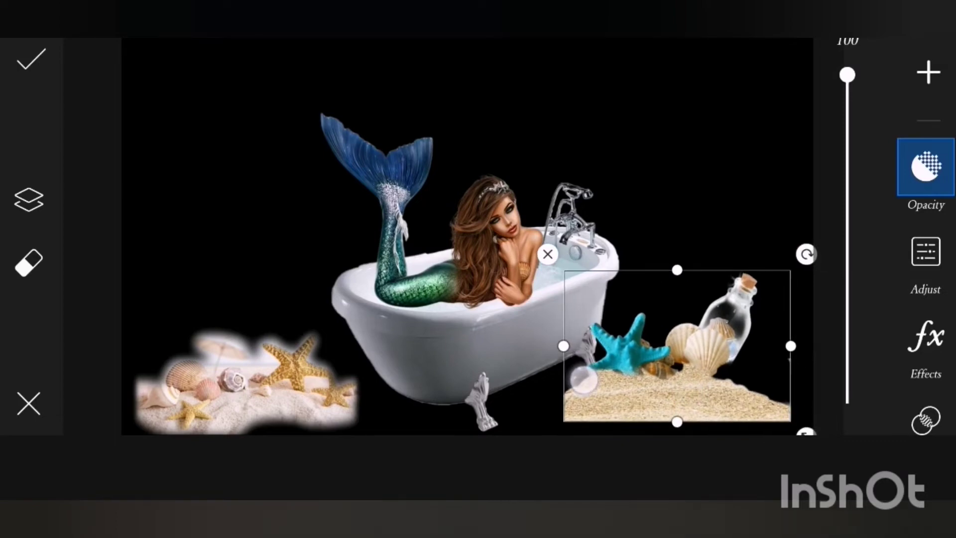
pyautogui.moveTo(808, 354); pyautogui.dragTo(820, 359)
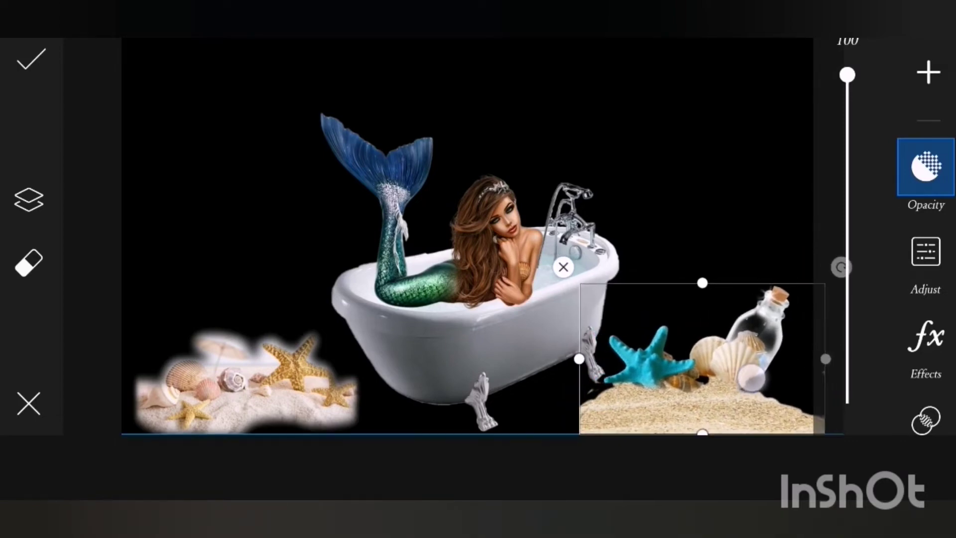
pyautogui.moveTo(748, 377); pyautogui.dragTo(747, 378)
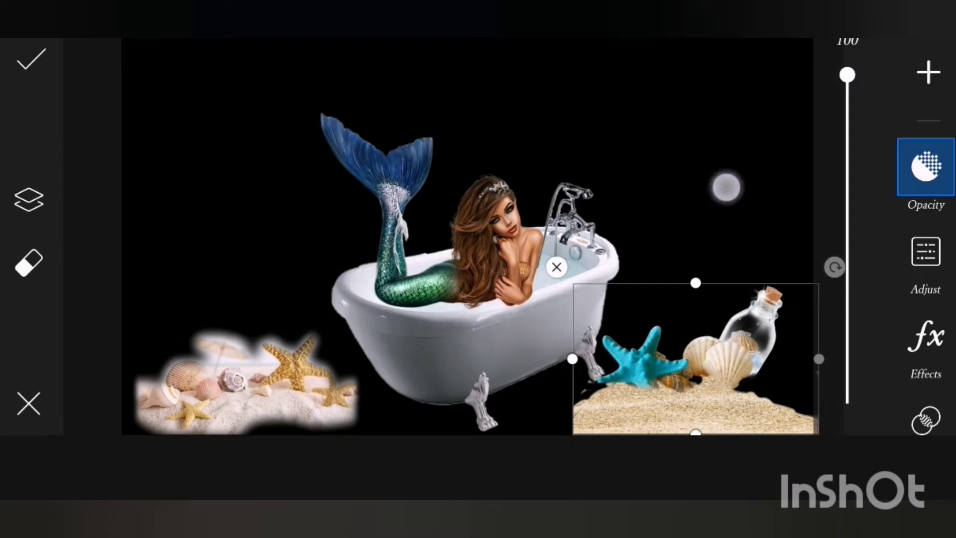
pyautogui.click(726, 187)
# Step: Clear the shells search, search "ocean" and add the underwater scene image to the canvas
pyautogui.click(929, 228)
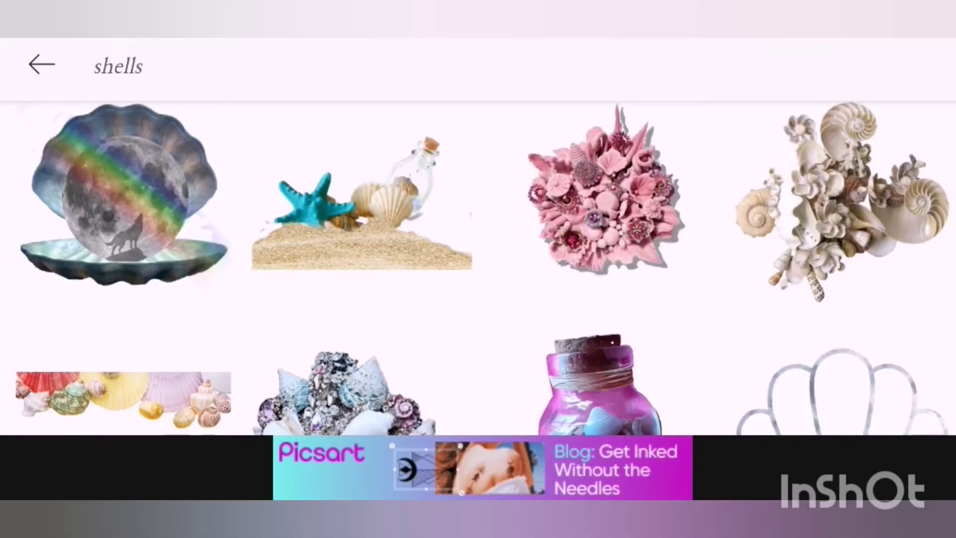
pyautogui.click(726, 79)
pyautogui.click(904, 59)
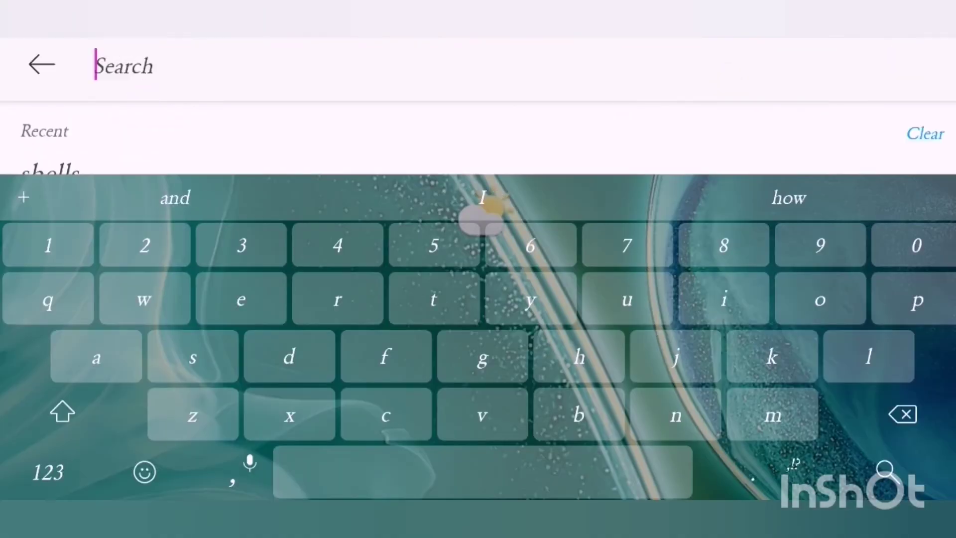
pyautogui.click(819, 300)
pyautogui.write('c')
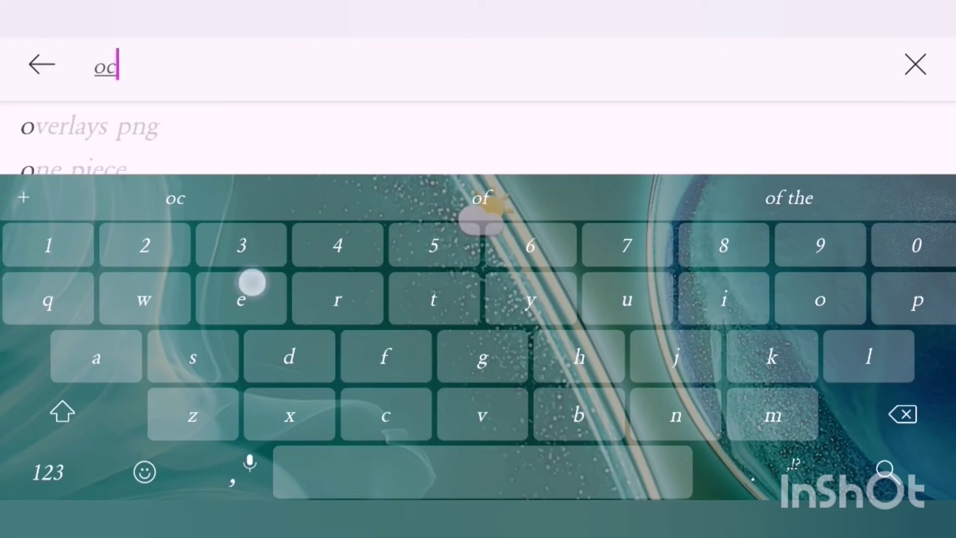
pyautogui.write('eqn')
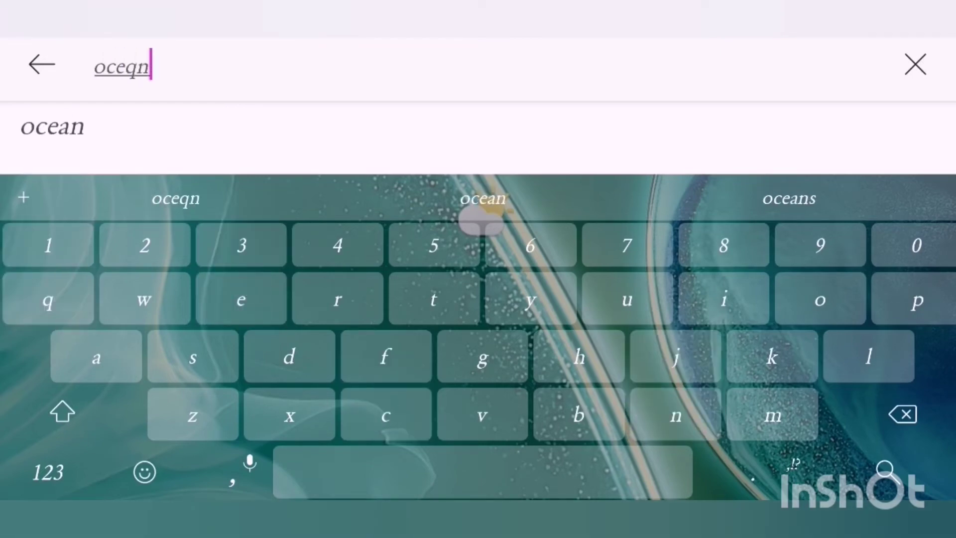
pyautogui.click(483, 198)
pyautogui.click(885, 479)
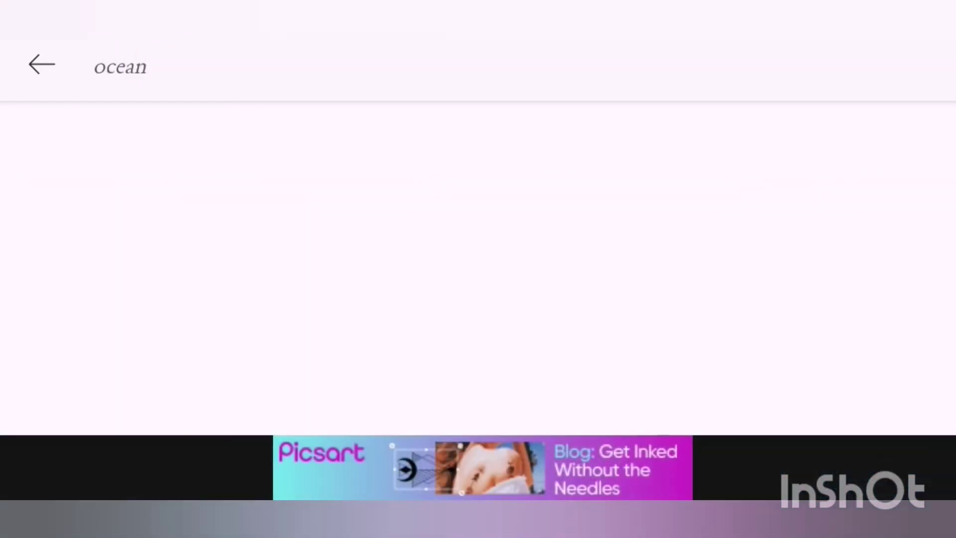
pyautogui.scroll(-5, 479, 269)
pyautogui.scroll(2, 478, 269)
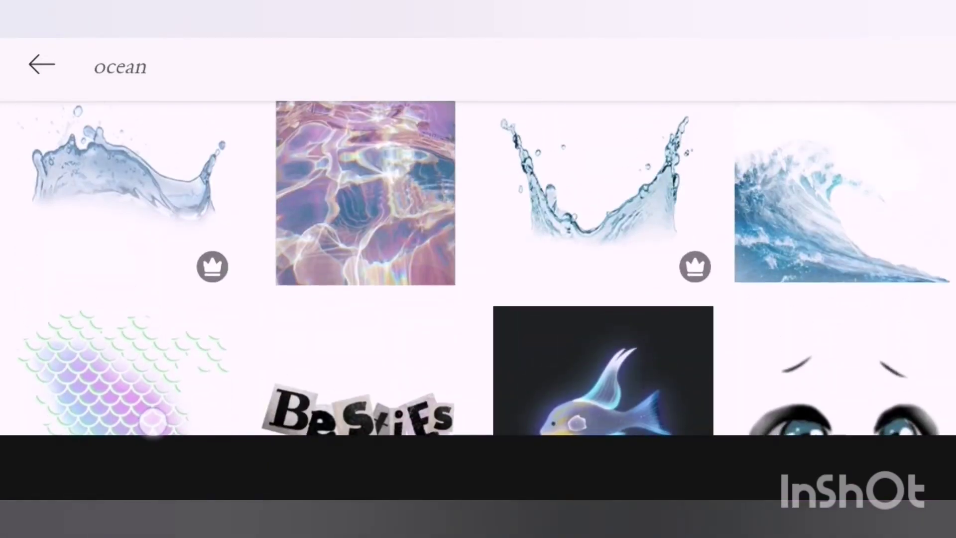
pyautogui.scroll(-2, 161, 434)
pyautogui.scroll(-3, 122, 262)
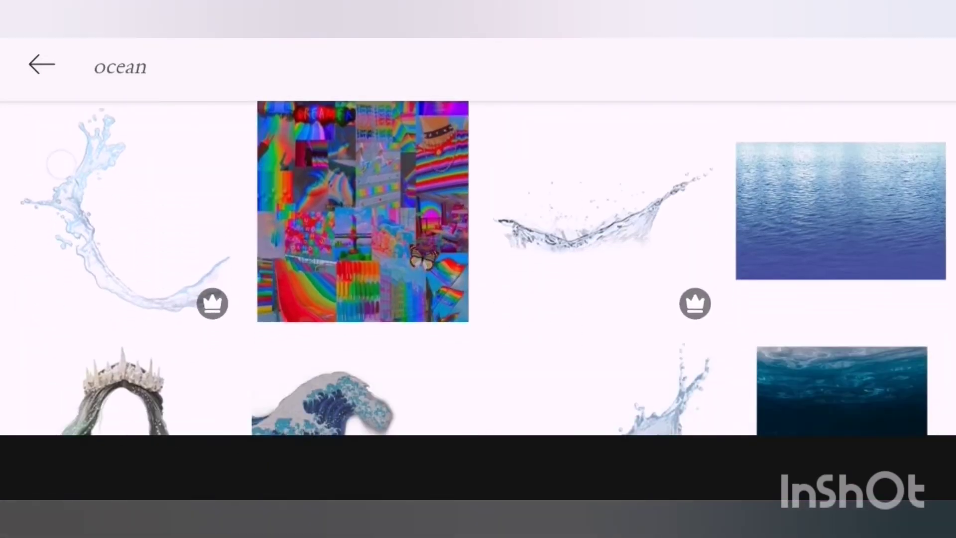
pyautogui.scroll(-3, 102, 209)
pyautogui.scroll(-1, 137, 264)
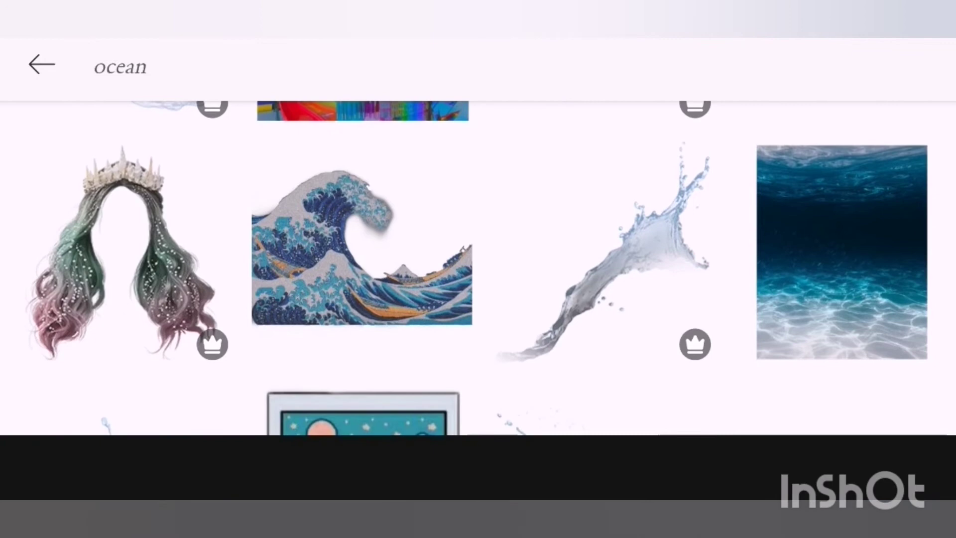
pyautogui.click(842, 252)
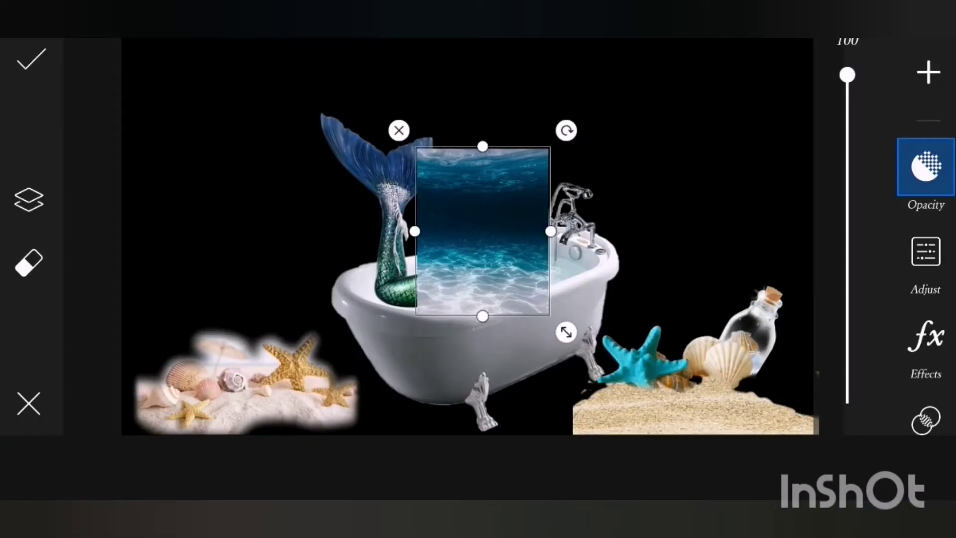
# Step: Stretch the underwater image to fill the canvas and lower its opacity to about 29 as a faded backdrop
pyautogui.moveTo(380, 306)
pyautogui.mouseDown()
pyautogui.moveTo(201, 373)
pyautogui.moveTo(141, 303)
pyautogui.moveTo(141, 336)
pyautogui.mouseUp()
pyautogui.moveTo(829, 86)
pyautogui.mouseDown()
pyautogui.moveTo(846, 185)
pyautogui.moveTo(848, 324)
pyautogui.moveTo(847, 313)
pyautogui.mouseUp()
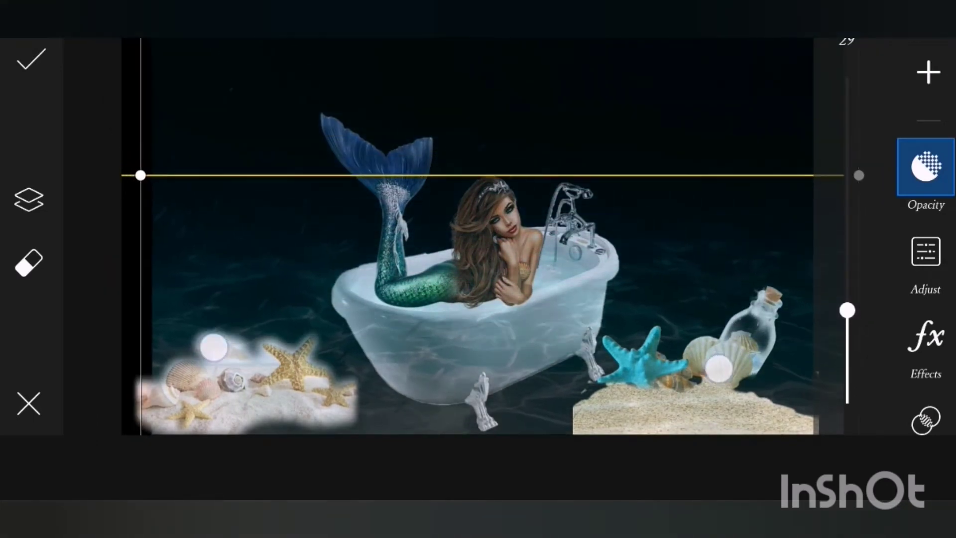
pyautogui.moveTo(186, 292); pyautogui.dragTo(168, 345)
pyautogui.moveTo(209, 274)
pyautogui.mouseDown()
pyautogui.moveTo(196, 277)
pyautogui.moveTo(199, 297)
pyautogui.moveTo(182, 279)
pyautogui.moveTo(174, 293)
pyautogui.moveTo(192, 317)
pyautogui.moveTo(184, 299)
pyautogui.mouseUp()
pyautogui.moveTo(926, 314)
pyautogui.mouseDown()
pyautogui.moveTo(926, 97)
pyautogui.moveTo(924, 364)
pyautogui.moveTo(942, 282)
pyautogui.mouseUp()
# Step: Raise the underwater layer's opacity to about 43 while enlarging and shifting it upward
pyautogui.click(931, 76)
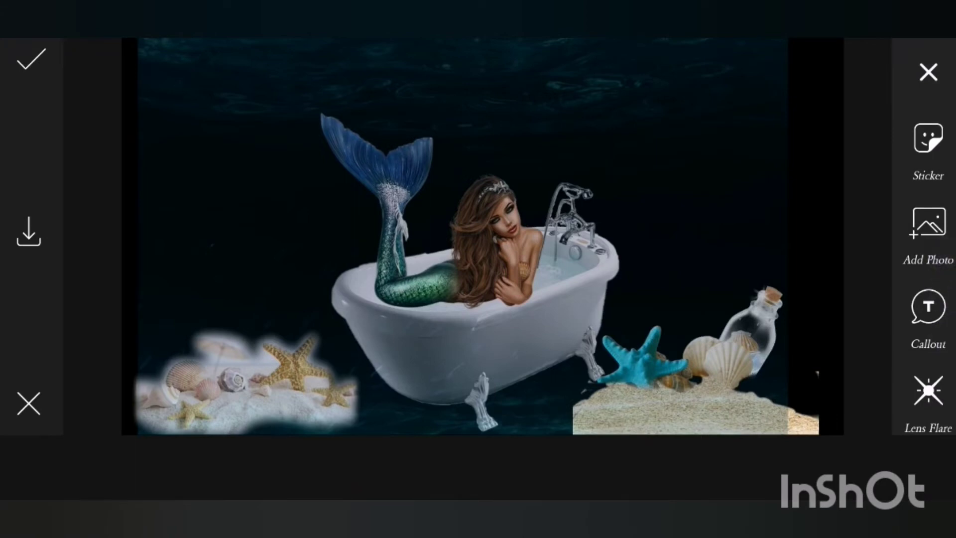
pyautogui.click(730, 314)
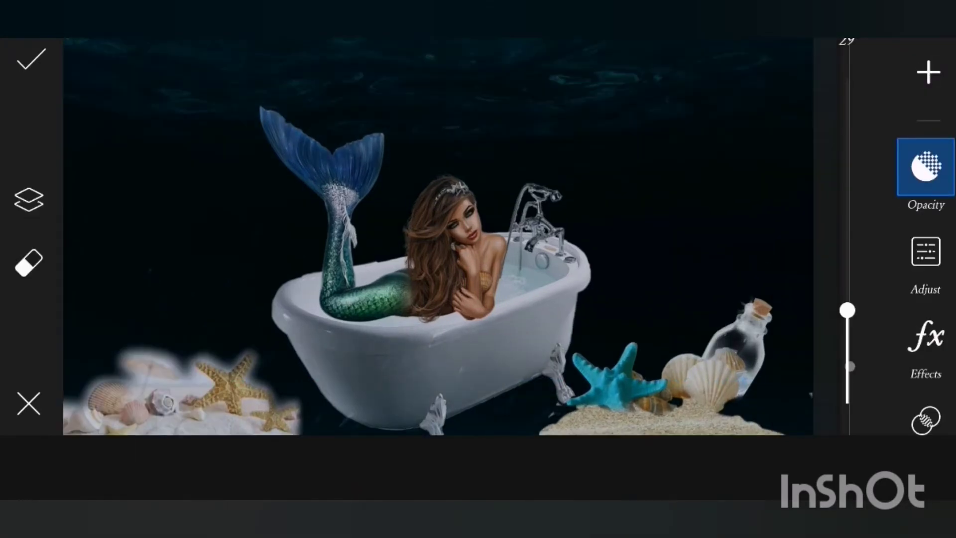
pyautogui.moveTo(847, 311)
pyautogui.mouseDown()
pyautogui.moveTo(854, 231)
pyautogui.moveTo(853, 266)
pyautogui.mouseUp()
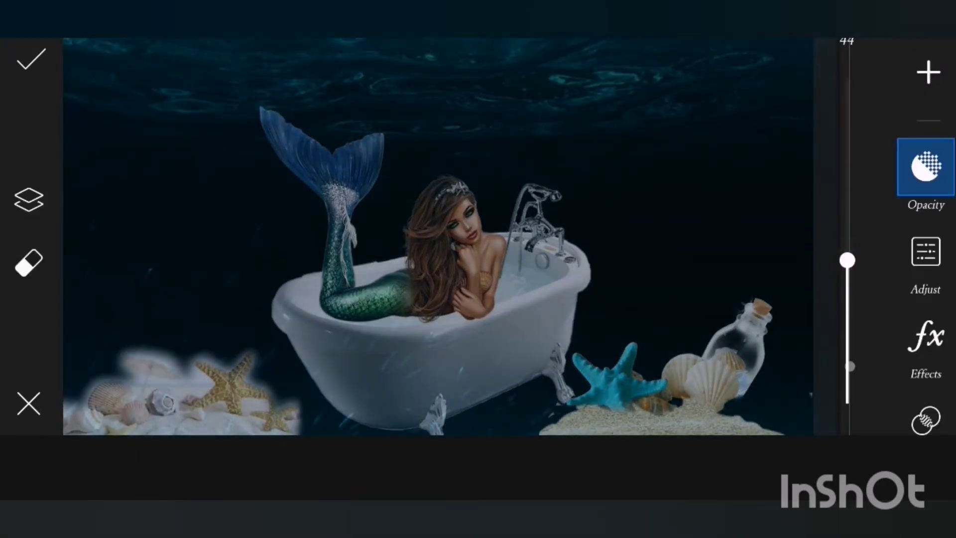
pyautogui.moveTo(163, 273); pyautogui.dragTo(156, 241)
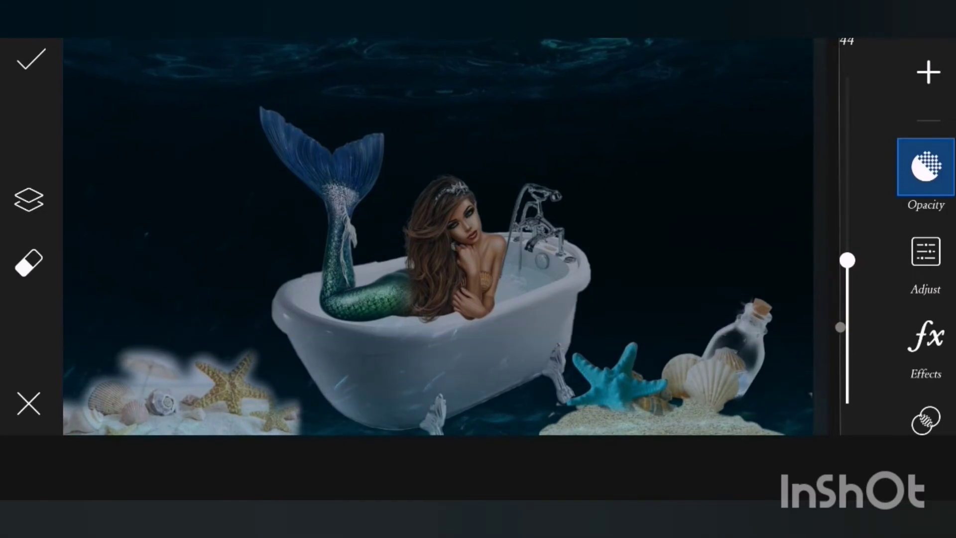
pyautogui.moveTo(141, 275); pyautogui.dragTo(151, 284)
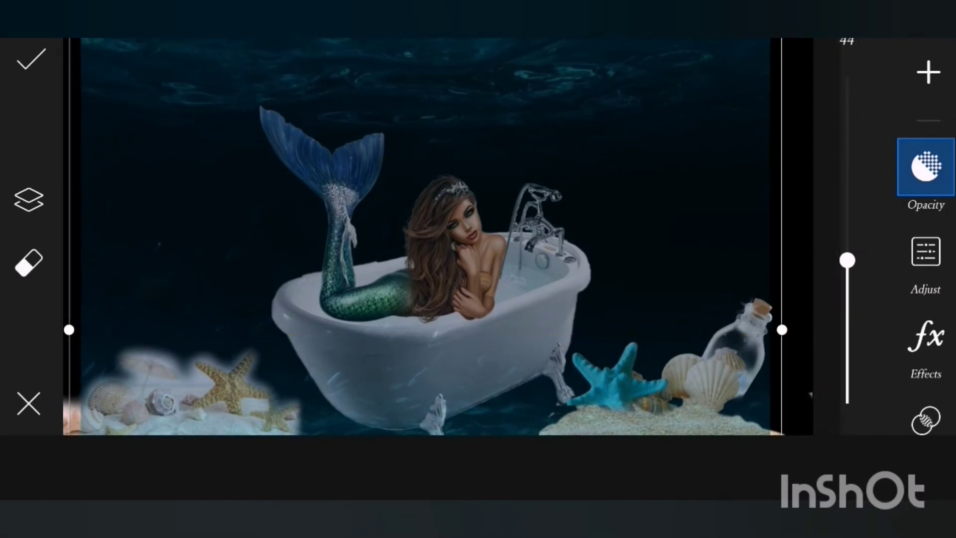
pyautogui.moveTo(106, 243)
pyautogui.mouseDown()
pyautogui.moveTo(202, 306)
pyautogui.moveTo(115, 224)
pyautogui.moveTo(158, 234)
pyautogui.moveTo(145, 220)
pyautogui.moveTo(99, 224)
pyautogui.mouseUp()
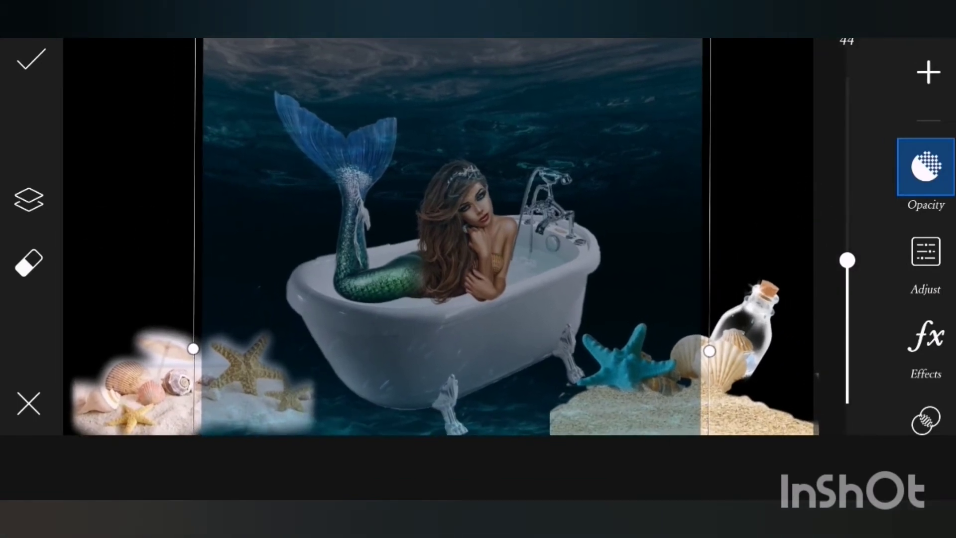
pyautogui.moveTo(222, 277); pyautogui.dragTo(106, 267)
pyautogui.moveTo(847, 261); pyautogui.dragTo(858, 313)
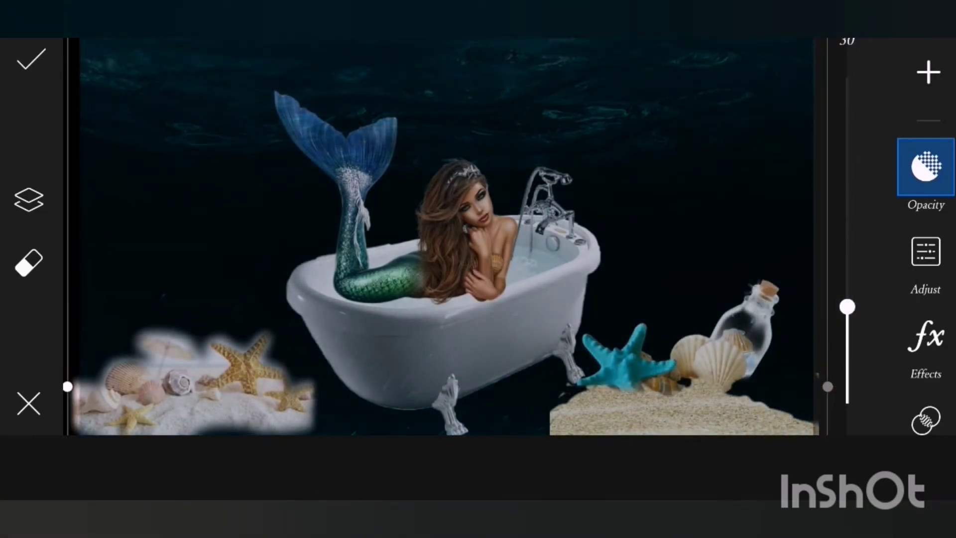
pyautogui.moveTo(847, 307)
pyautogui.mouseDown()
pyautogui.moveTo(852, 325)
pyautogui.moveTo(848, 281)
pyautogui.moveTo(850, 310)
pyautogui.mouseUp()
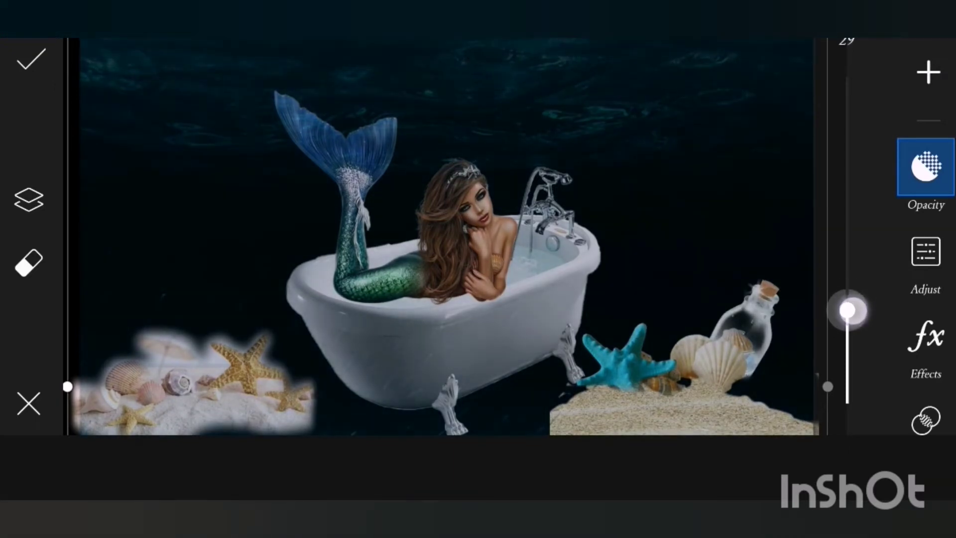
pyautogui.moveTo(136, 222); pyautogui.dragTo(139, 240)
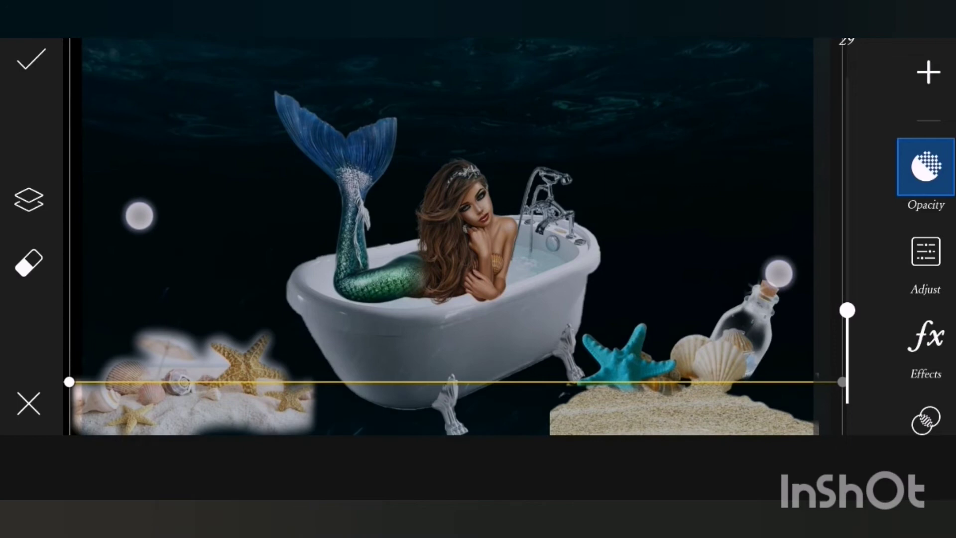
pyautogui.moveTo(139, 241); pyautogui.dragTo(142, 240)
pyautogui.moveTo(848, 286)
pyautogui.mouseDown()
pyautogui.moveTo(861, 70)
pyautogui.moveTo(852, 202)
pyautogui.moveTo(859, 247)
pyautogui.moveTo(848, 281)
pyautogui.mouseUp()
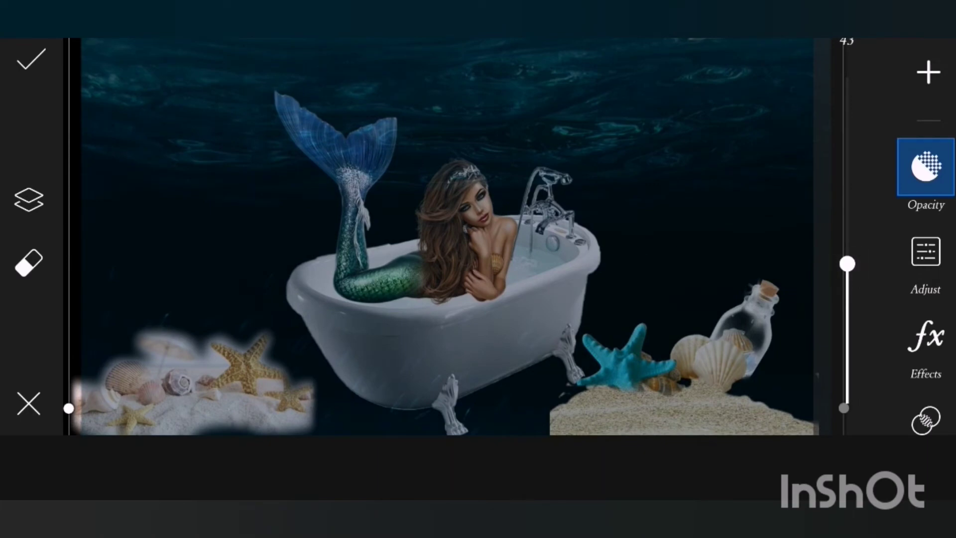
# Step: Pinch and nudge the ocean overlay until it spans the whole canvas behind the bathtub scene
pyautogui.moveTo(736, 393)
pyautogui.mouseDown()
pyautogui.moveTo(740, 321)
pyautogui.moveTo(744, 308)
pyautogui.moveTo(757, 320)
pyautogui.moveTo(757, 306)
pyautogui.moveTo(754, 330)
pyautogui.mouseUp()
pyautogui.moveTo(135, 331); pyautogui.dragTo(113, 336)
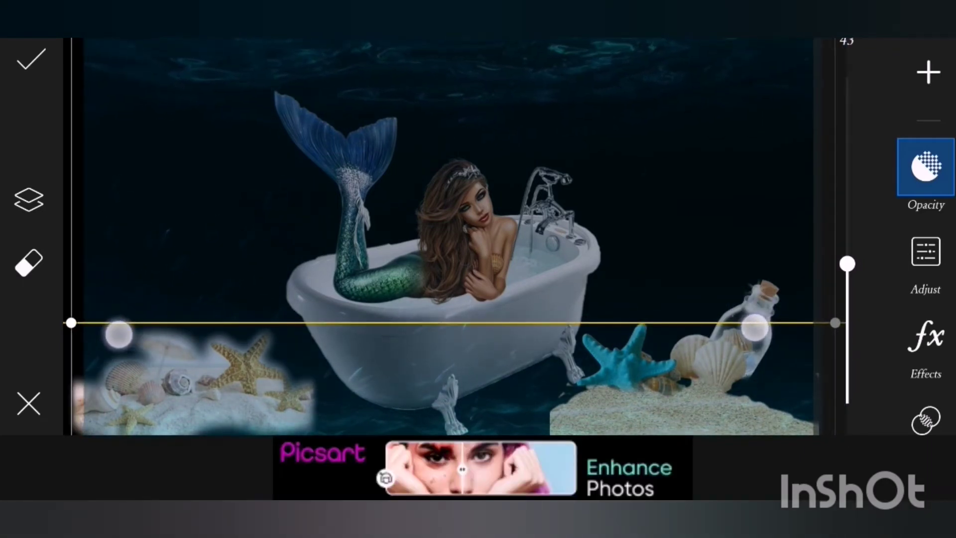
pyautogui.moveTo(785, 299); pyautogui.dragTo(776, 293)
pyautogui.moveTo(107, 346); pyautogui.dragTo(94, 330)
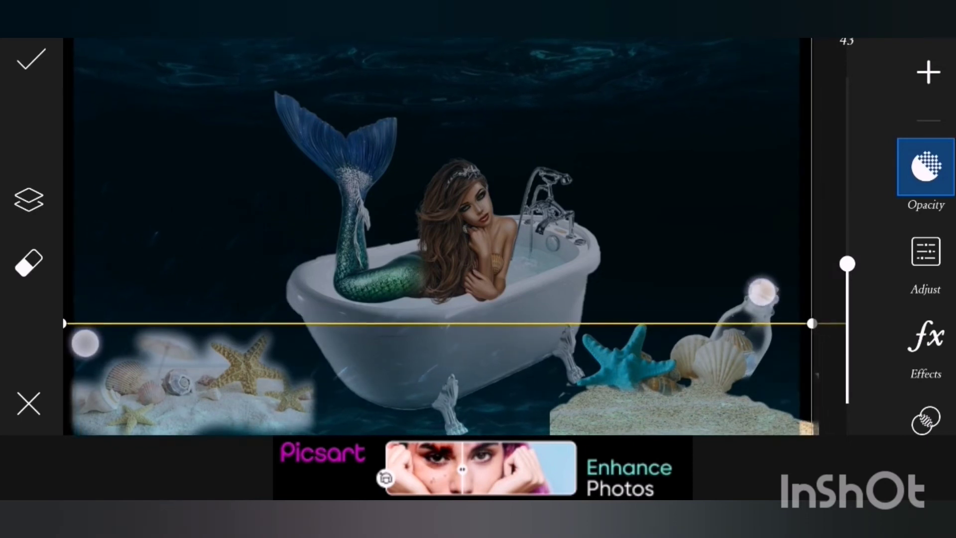
pyautogui.moveTo(776, 294); pyautogui.dragTo(757, 273)
pyautogui.moveTo(94, 330); pyautogui.dragTo(61, 361)
pyautogui.moveTo(758, 273); pyautogui.dragTo(776, 267)
pyautogui.moveTo(62, 361); pyautogui.dragTo(79, 359)
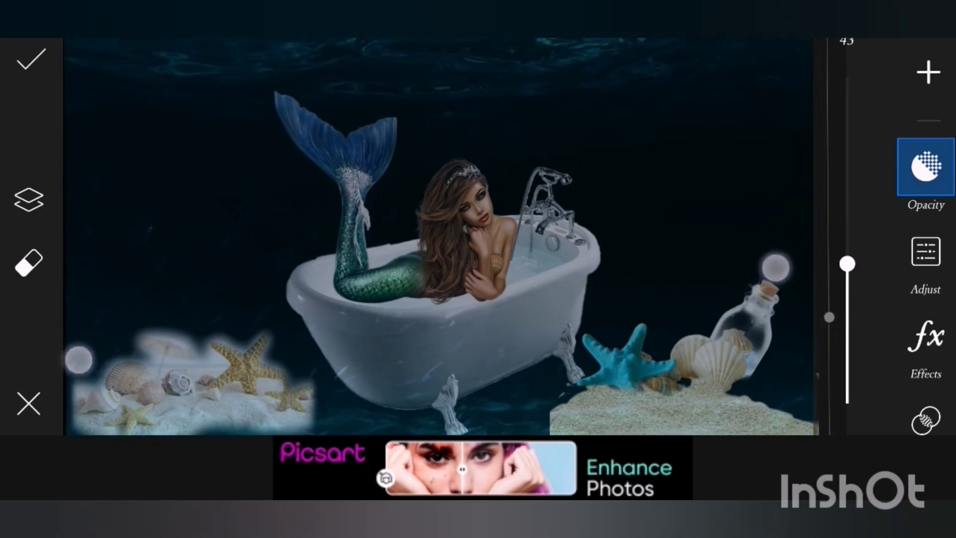
pyautogui.moveTo(96, 322); pyautogui.dragTo(88, 323)
pyautogui.moveTo(760, 297); pyautogui.dragTo(790, 310)
pyautogui.moveTo(113, 294); pyautogui.dragTo(112, 307)
pyautogui.moveTo(789, 310); pyautogui.dragTo(790, 307)
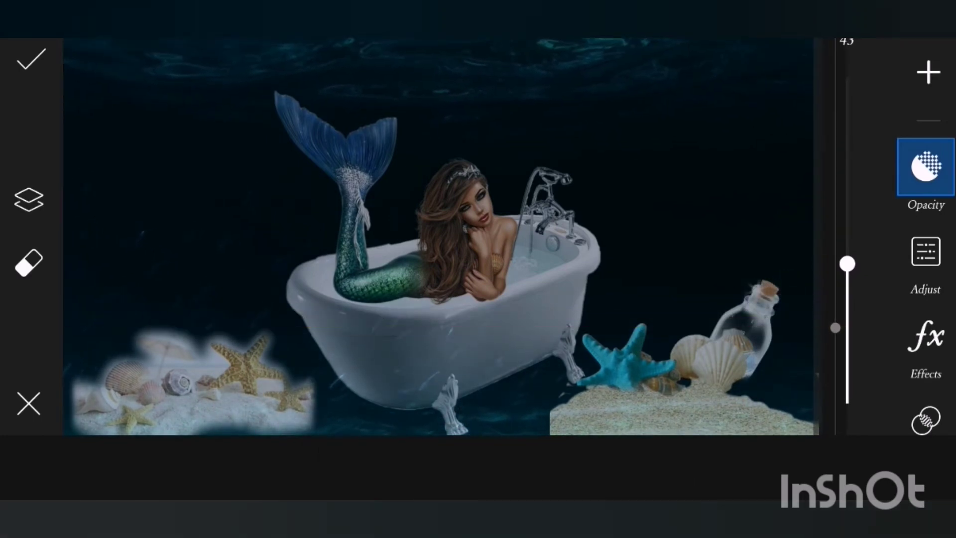
# Step: Commit the ocean overlay, reselect it and lower its opacity to about 32
pyautogui.click(877, 103)
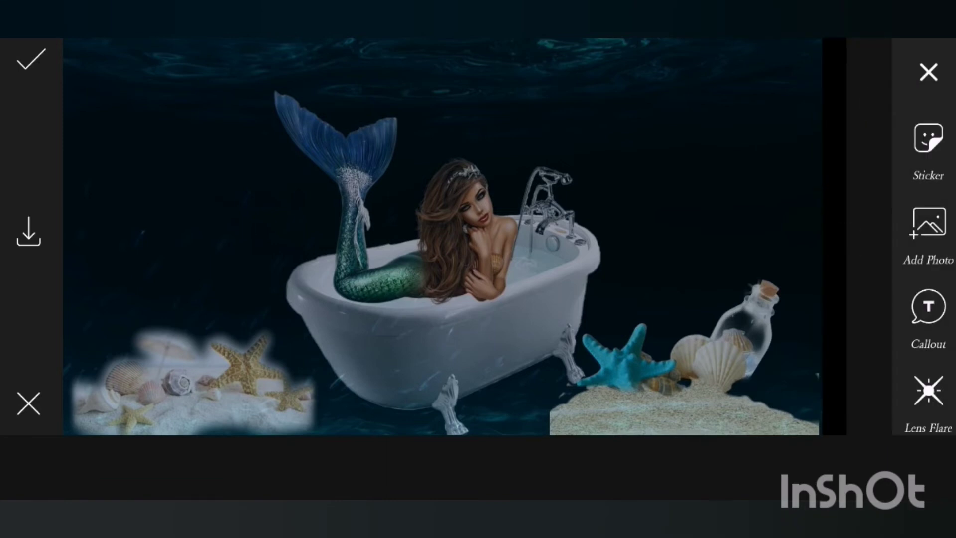
pyautogui.click(807, 182)
pyautogui.moveTo(847, 260); pyautogui.dragTo(859, 310)
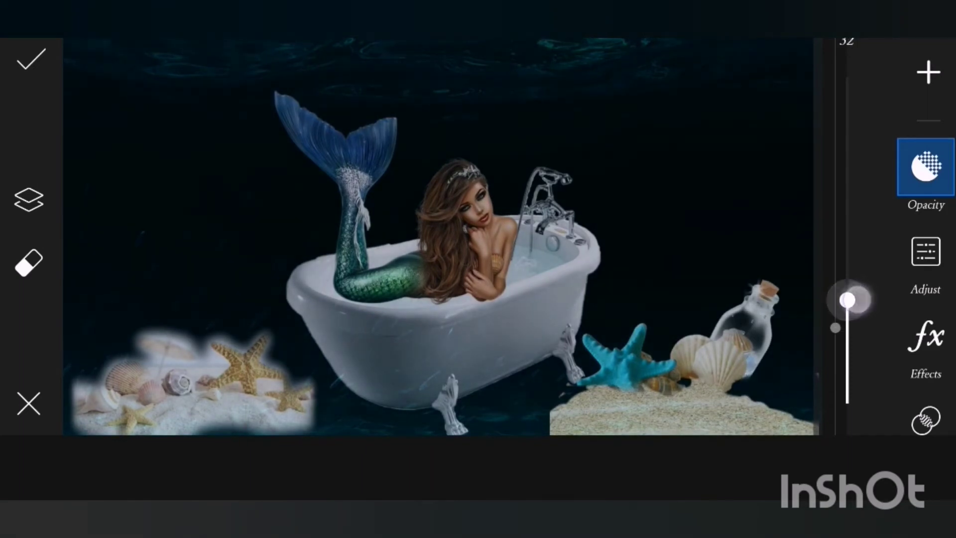
# Step: In Adjust, set the overlay's Brightness to about +37 and Saturation to about +33
pyautogui.click(926, 254)
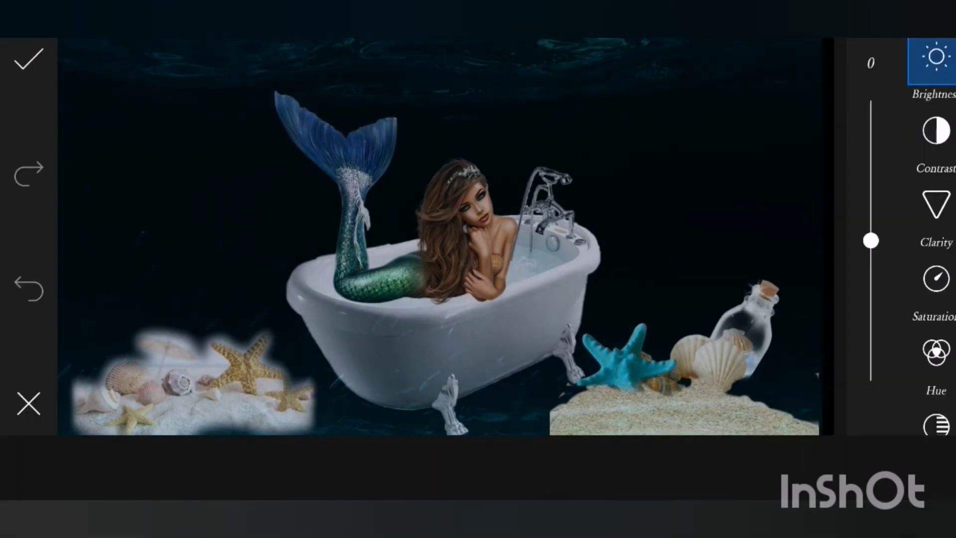
pyautogui.moveTo(867, 243)
pyautogui.mouseDown()
pyautogui.moveTo(871, 305)
pyautogui.moveTo(871, 191)
pyautogui.mouseUp()
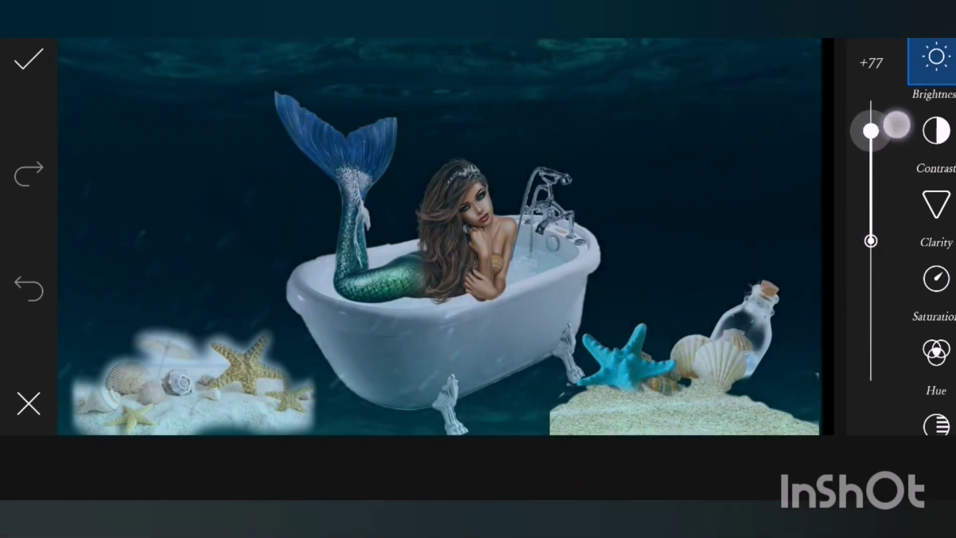
pyautogui.moveTo(871, 176)
pyautogui.mouseDown()
pyautogui.moveTo(874, 237)
pyautogui.moveTo(889, 193)
pyautogui.mouseUp()
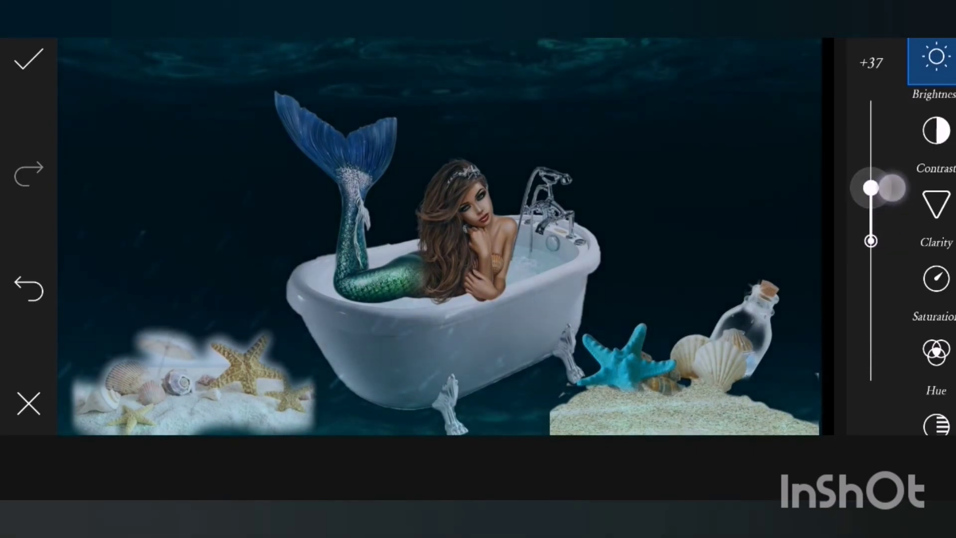
pyautogui.click(938, 281)
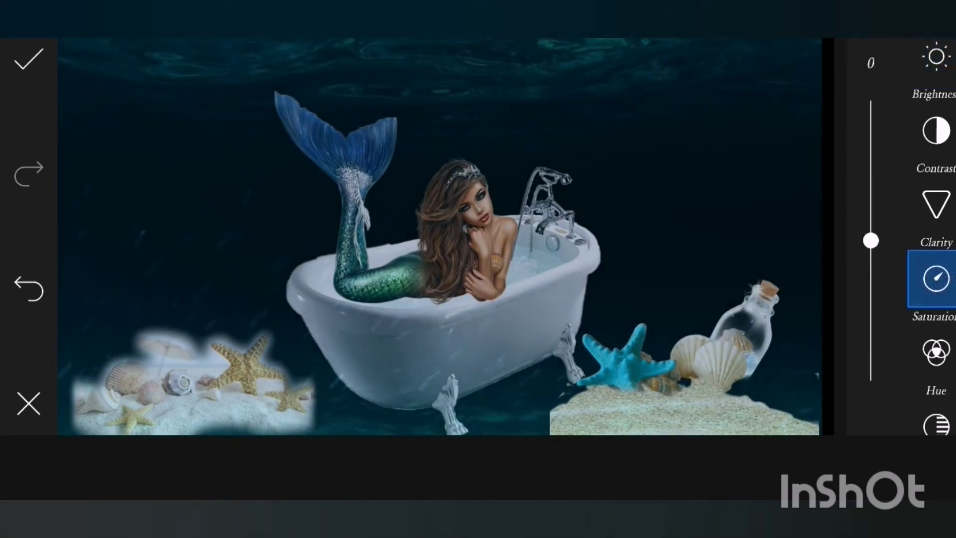
pyautogui.moveTo(887, 267)
pyautogui.mouseDown()
pyautogui.moveTo(893, 288)
pyautogui.moveTo(895, 165)
pyautogui.moveTo(940, 84)
pyautogui.mouseUp()
pyautogui.moveTo(876, 118); pyautogui.dragTo(874, 166)
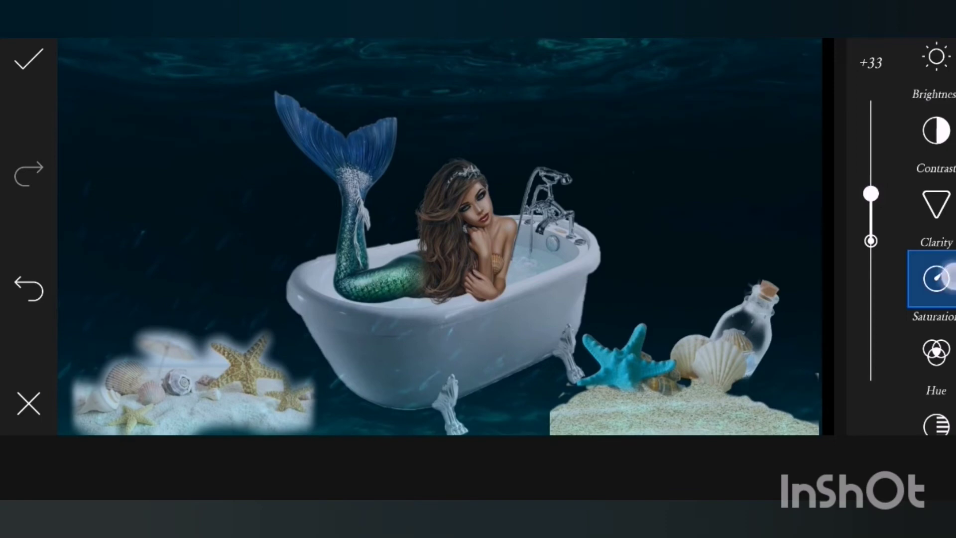
pyautogui.moveTo(939, 278)
pyautogui.mouseDown()
pyautogui.moveTo(940, 244)
pyautogui.moveTo(897, 187)
pyautogui.moveTo(903, 88)
pyautogui.moveTo(871, 124)
pyautogui.moveTo(872, 193)
pyautogui.moveTo(871, 131)
pyautogui.moveTo(853, 269)
pyautogui.mouseUp()
# Step: Try the Hue slider across its range and settle it back near a blue tone
pyautogui.click(936, 318)
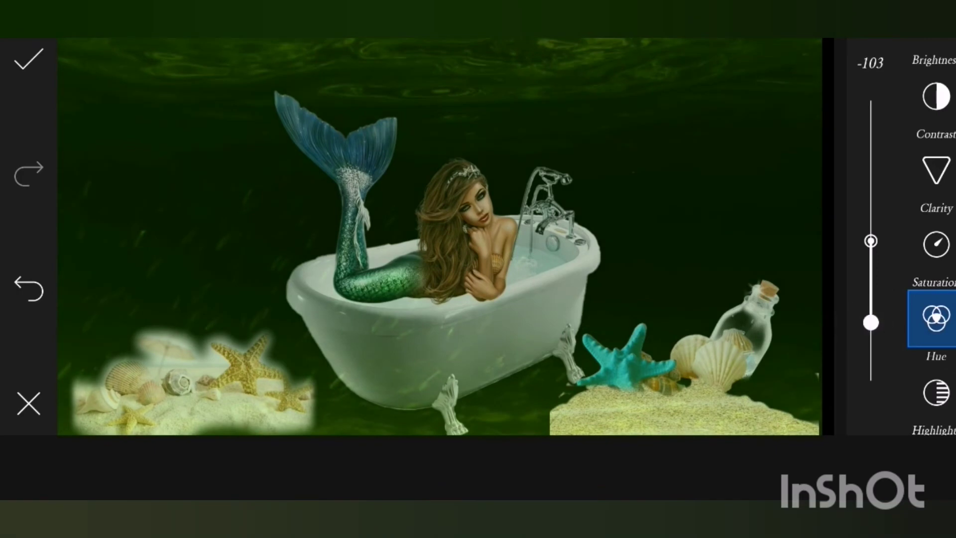
pyautogui.moveTo(857, 339)
pyautogui.mouseDown()
pyautogui.moveTo(867, 394)
pyautogui.moveTo(876, 232)
pyautogui.mouseUp()
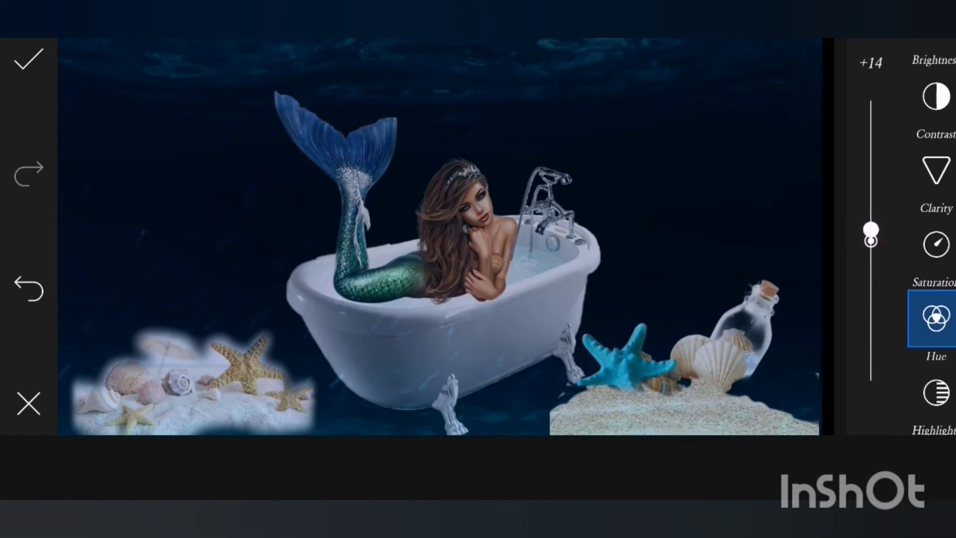
pyautogui.moveTo(945, 339); pyautogui.dragTo(950, 244)
# Step: Lower Highlights slightly, fine-tune Shadows and warm the Temp of the ocean overlay
pyautogui.click(936, 346)
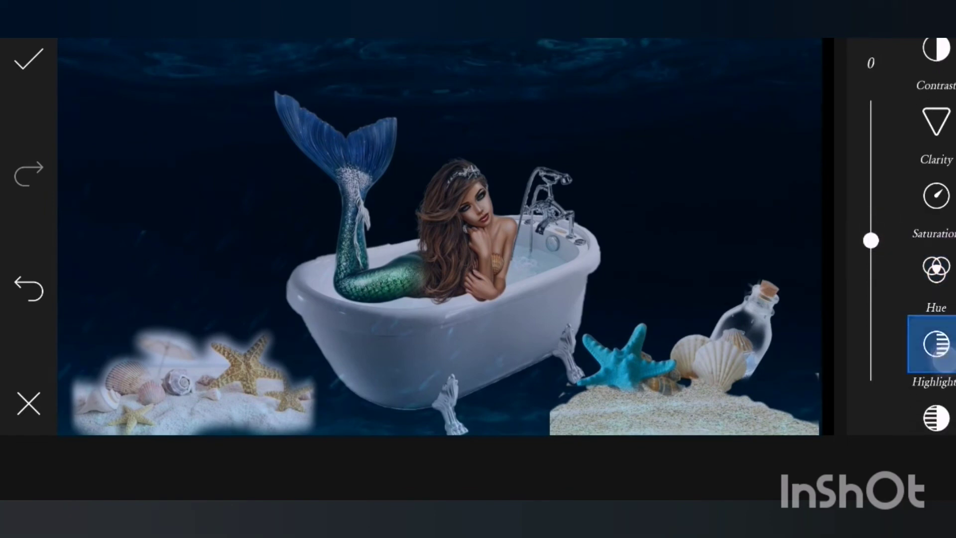
pyautogui.moveTo(871, 240)
pyautogui.mouseDown()
pyautogui.moveTo(871, 364)
pyautogui.moveTo(896, 154)
pyautogui.moveTo(916, 119)
pyautogui.moveTo(871, 224)
pyautogui.moveTo(871, 286)
pyautogui.moveTo(871, 228)
pyautogui.mouseUp()
pyautogui.scroll(-2, 932, 299)
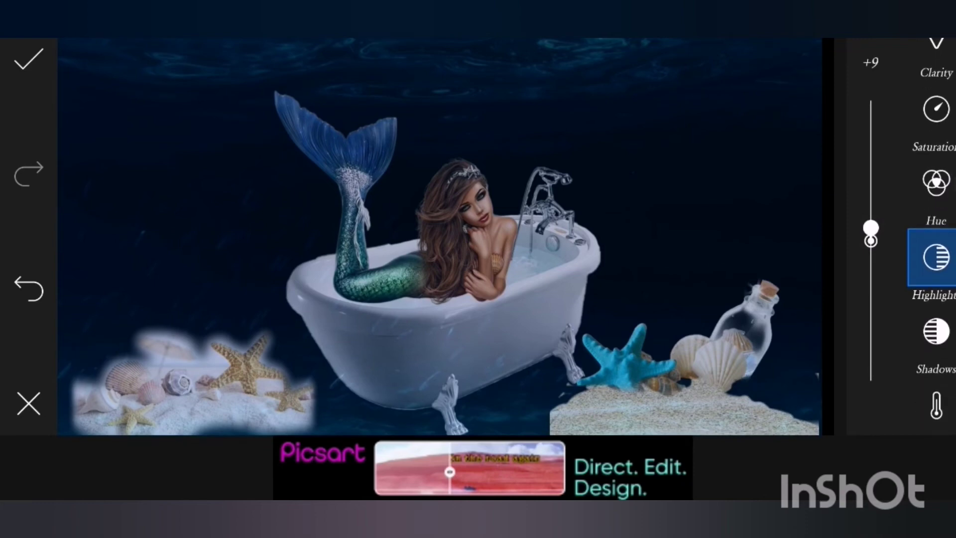
pyautogui.click(936, 315)
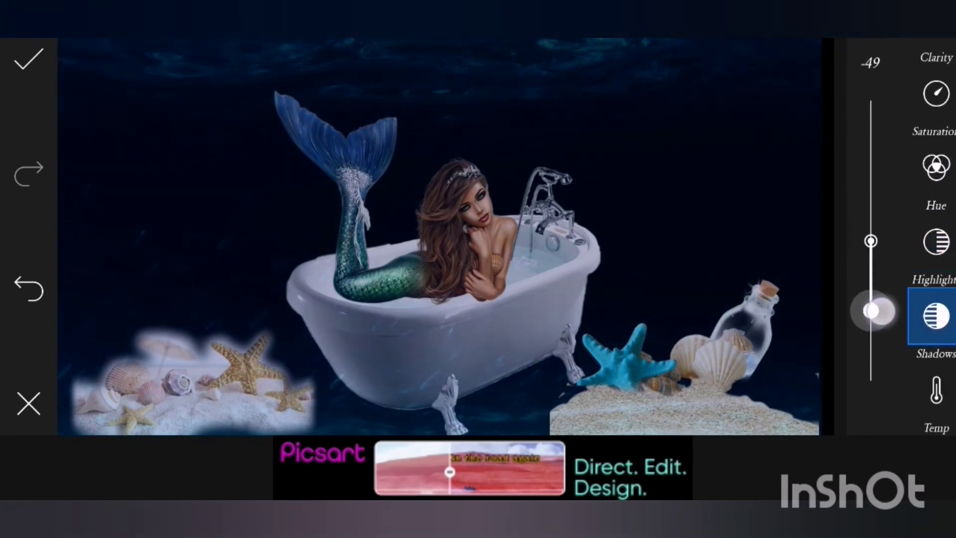
pyautogui.moveTo(880, 312)
pyautogui.mouseDown()
pyautogui.moveTo(873, 384)
pyautogui.moveTo(902, 122)
pyautogui.mouseUp()
pyautogui.moveTo(902, 98)
pyautogui.mouseDown()
pyautogui.moveTo(875, 145)
pyautogui.moveTo(874, 219)
pyautogui.moveTo(886, 256)
pyautogui.moveTo(894, 152)
pyautogui.moveTo(873, 145)
pyautogui.moveTo(873, 218)
pyautogui.mouseUp()
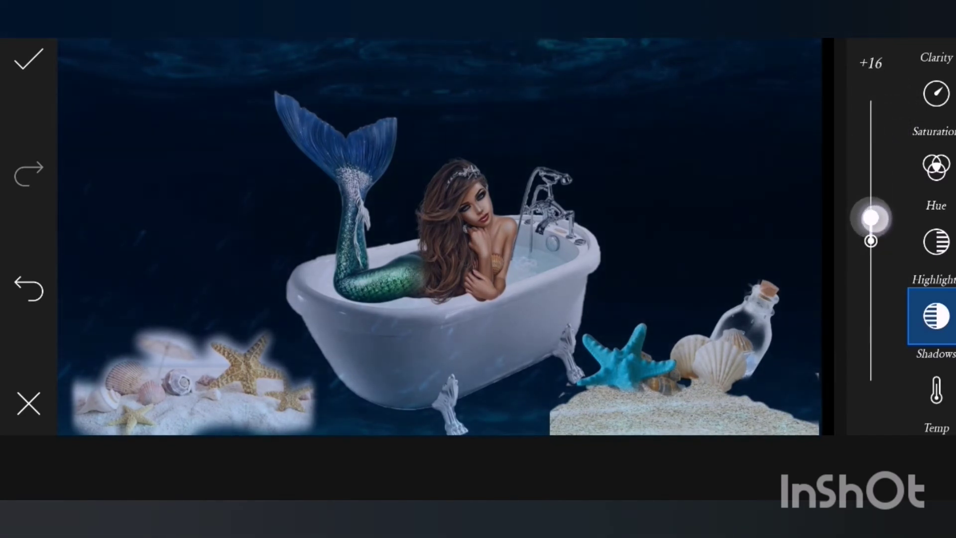
pyautogui.click(940, 387)
pyautogui.moveTo(871, 241)
pyautogui.mouseDown()
pyautogui.moveTo(871, 327)
pyautogui.moveTo(875, 192)
pyautogui.moveTo(893, 155)
pyautogui.moveTo(871, 144)
pyautogui.mouseUp()
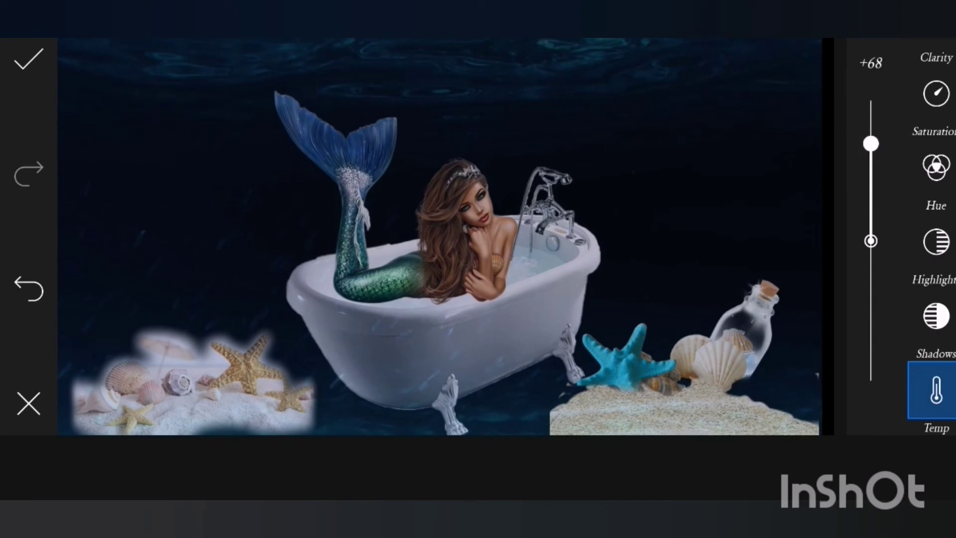
# Step: Raise Clarity to about 76 so rain-like streaks appear in the water
pyautogui.click(934, 41)
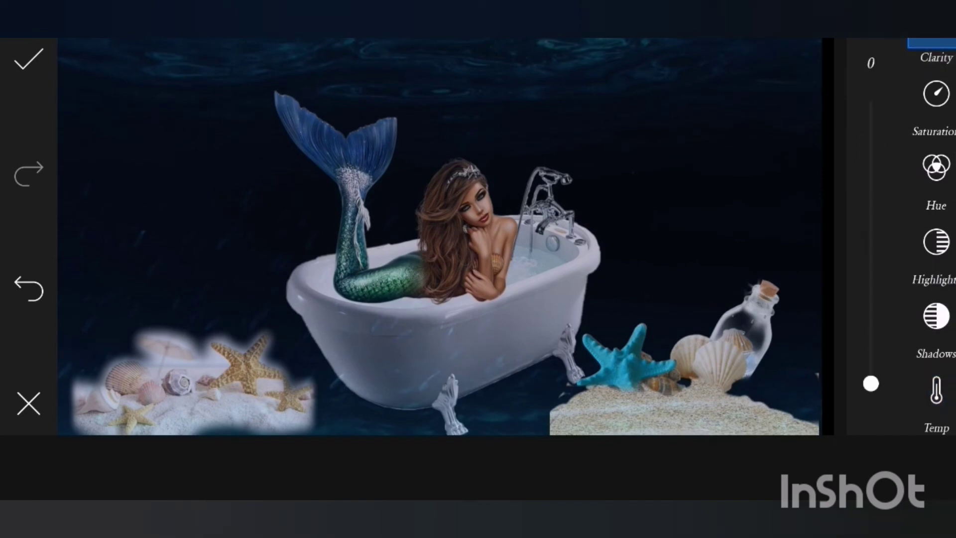
pyautogui.moveTo(874, 381)
pyautogui.mouseDown()
pyautogui.moveTo(886, 376)
pyautogui.moveTo(908, 75)
pyautogui.mouseUp()
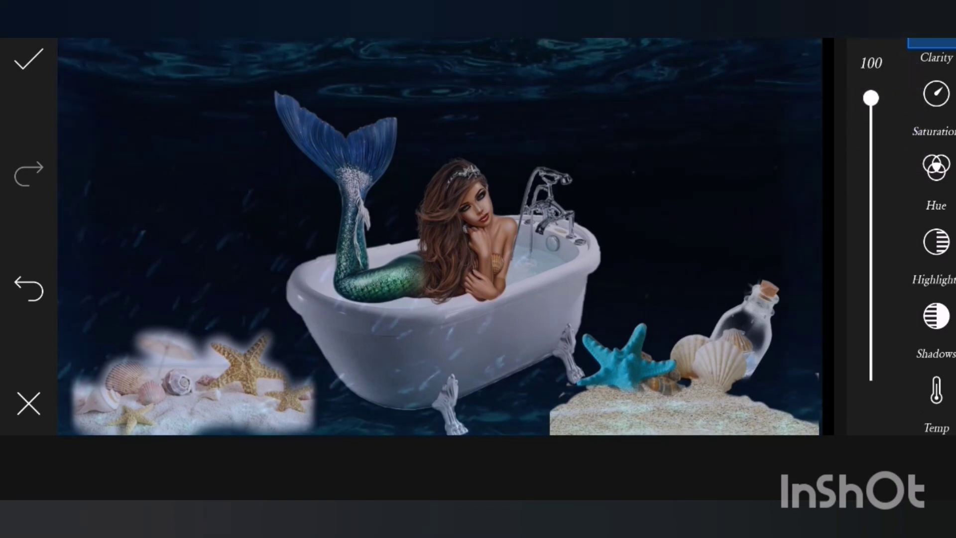
pyautogui.moveTo(878, 108)
pyautogui.mouseDown()
pyautogui.moveTo(872, 156)
pyautogui.moveTo(893, 102)
pyautogui.moveTo(871, 98)
pyautogui.moveTo(875, 203)
pyautogui.moveTo(873, 166)
pyautogui.mouseUp()
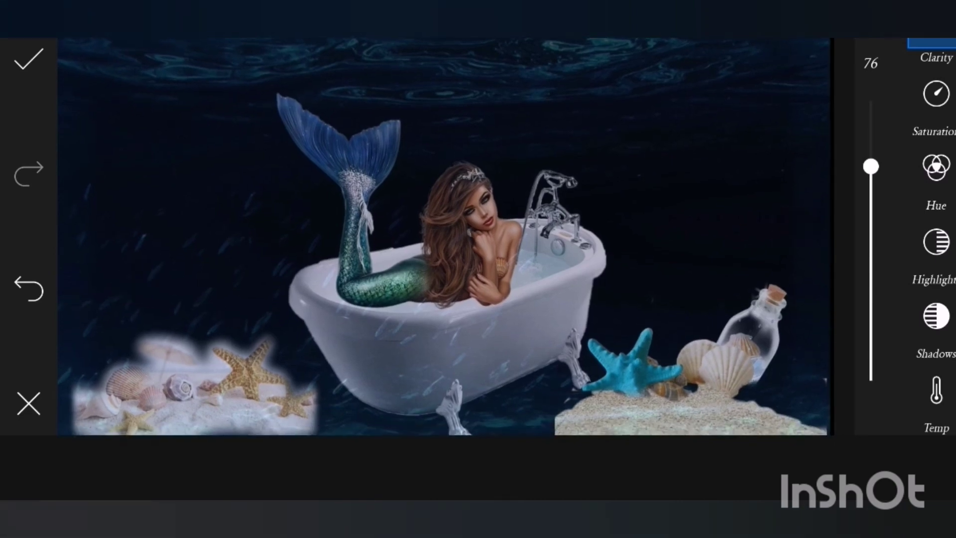
# Step: Apply the colour adjustments and set the overlay's opacity to about 38
pyautogui.click(28, 58)
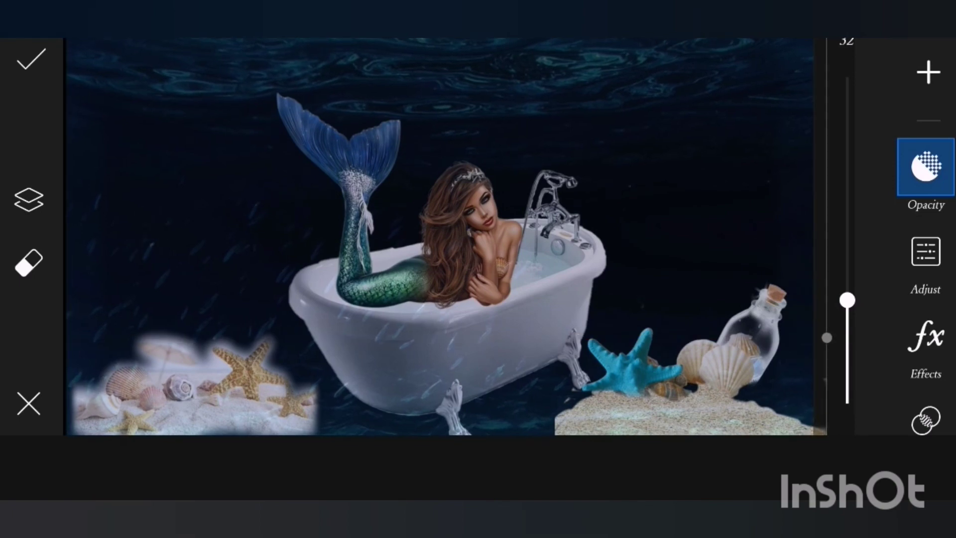
pyautogui.moveTo(861, 302)
pyautogui.mouseDown()
pyautogui.moveTo(847, 74)
pyautogui.moveTo(848, 218)
pyautogui.moveTo(892, 426)
pyautogui.moveTo(843, 341)
pyautogui.moveTo(844, 254)
pyautogui.moveTo(843, 304)
pyautogui.moveTo(847, 278)
pyautogui.mouseUp()
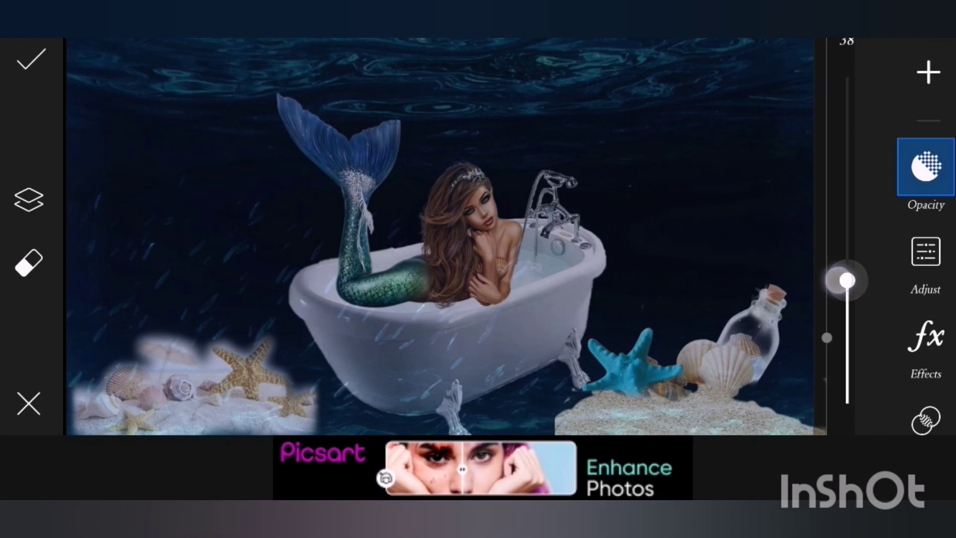